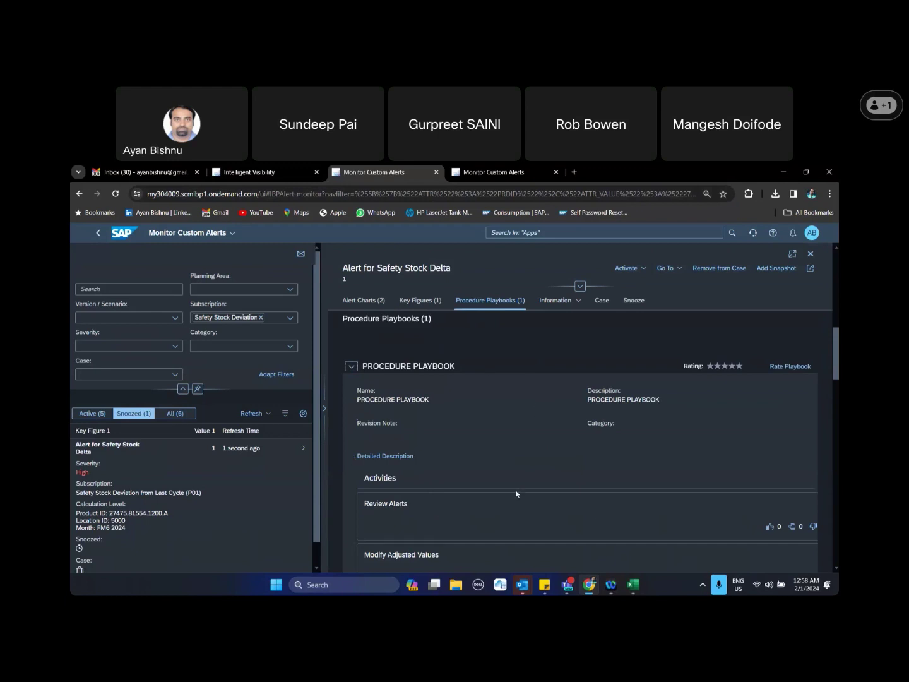
- Switch to Intelligent Visibility to view the 7 Safety Stock Deviation alerts for location 5000
{"action": "left_click", "coordinate": [256, 172]}
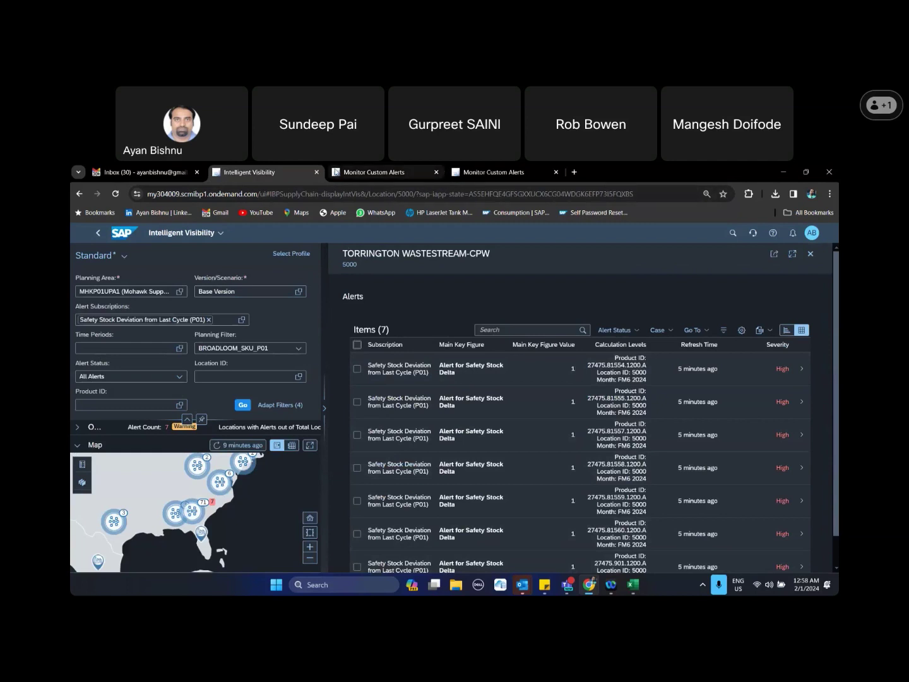
- Glance at the alert playbook, close location 5000's alert details, and return to the home page
{"action": "left_click", "coordinate": [339, 179]}
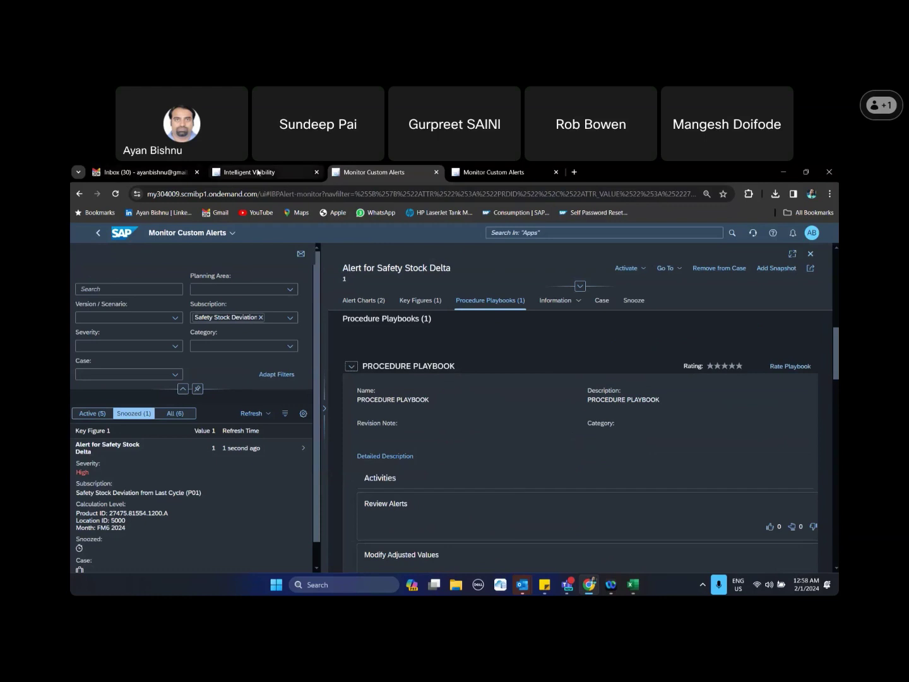
{"action": "left_click", "coordinate": [256, 172]}
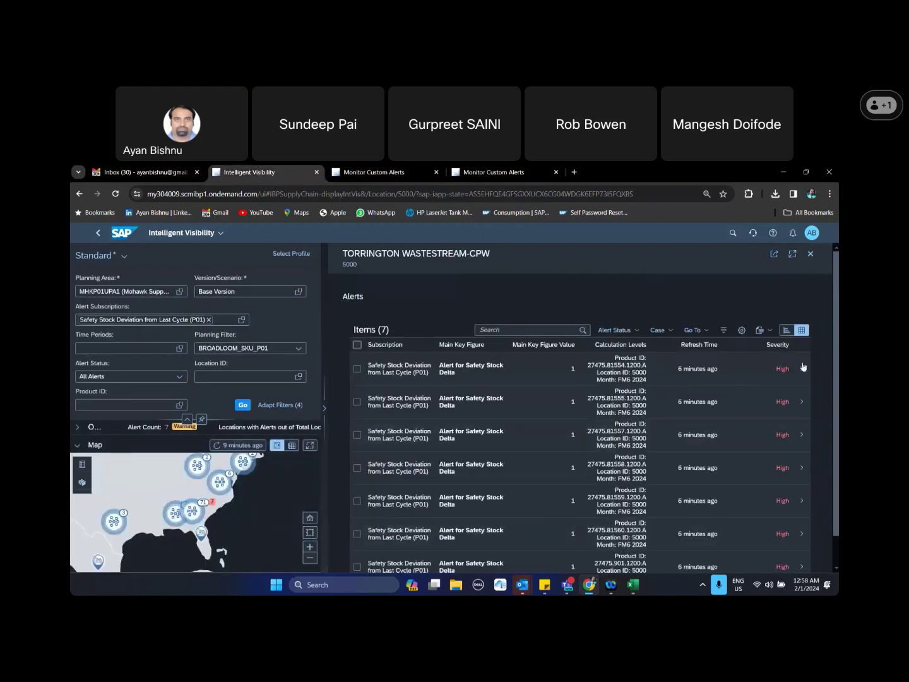
{"action": "left_click", "coordinate": [811, 253]}
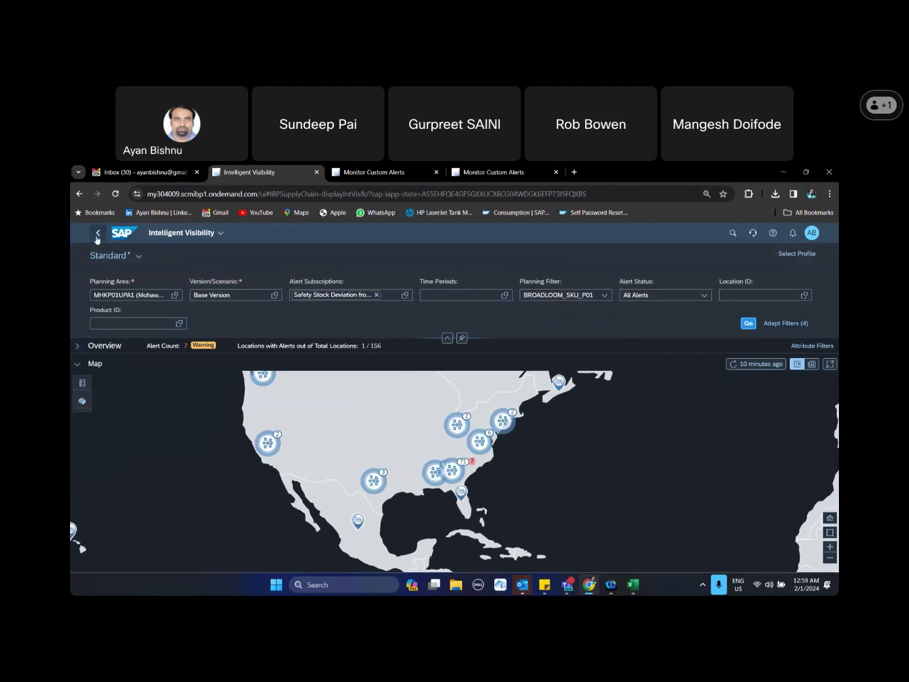
{"action": "left_click", "coordinate": [98, 233]}
- Reload Intelligent Visibility for MHKP01UPA1, the Safety Stock Deviation subscription, and the BROADLOOM_SKU_P01 filter
{"action": "left_click", "coordinate": [122, 323]}
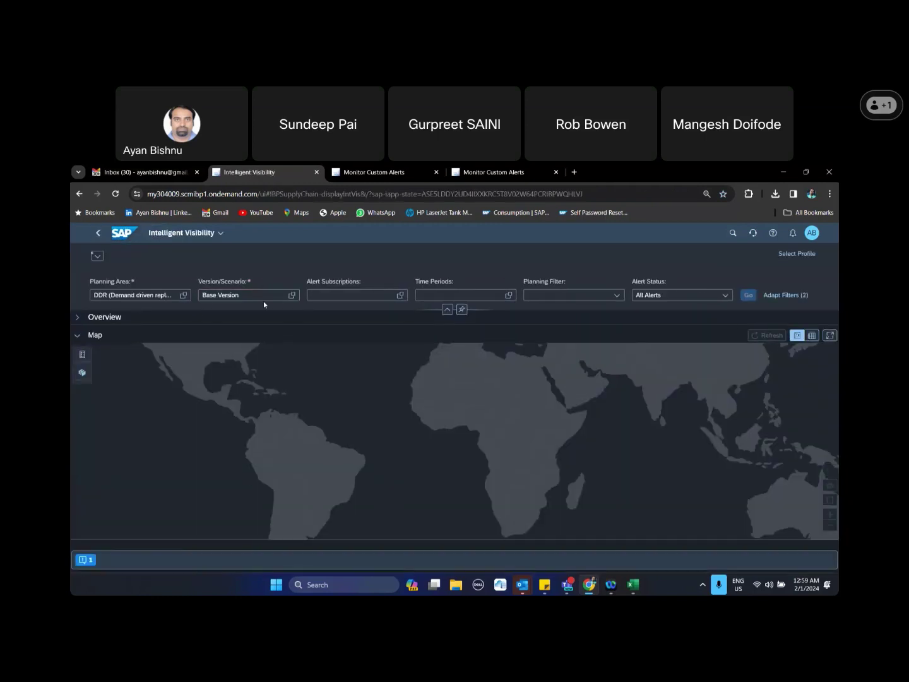
{"action": "left_click", "coordinate": [188, 297]}
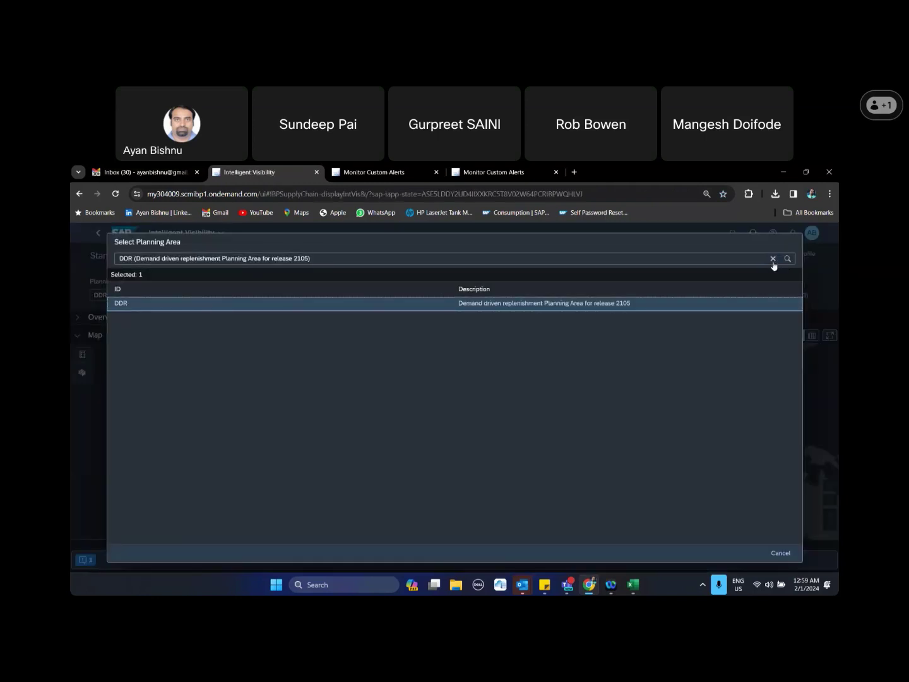
{"action": "left_click", "coordinate": [156, 419]}
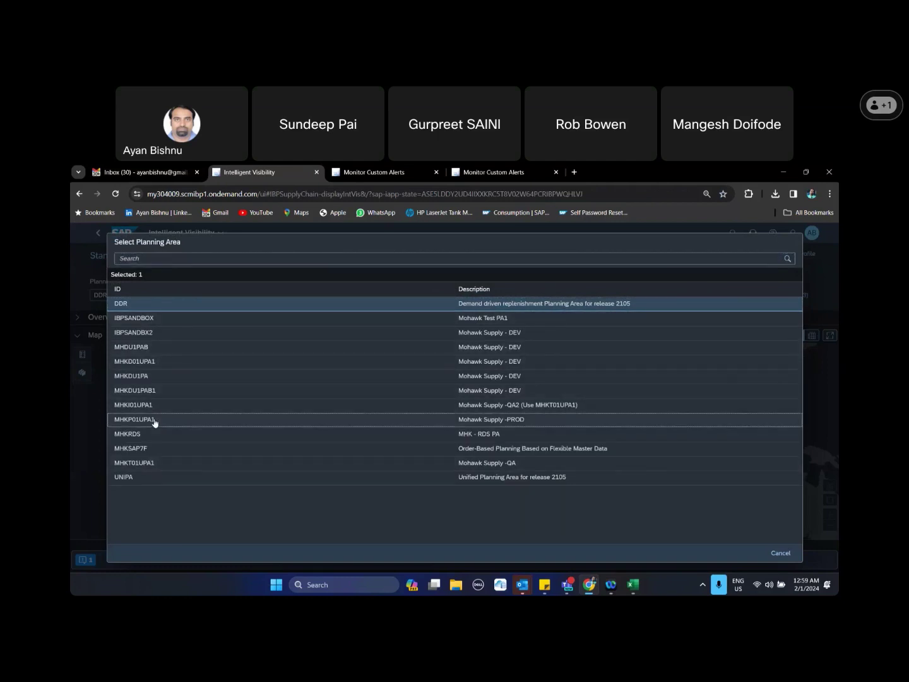
{"action": "left_click", "coordinate": [388, 295]}
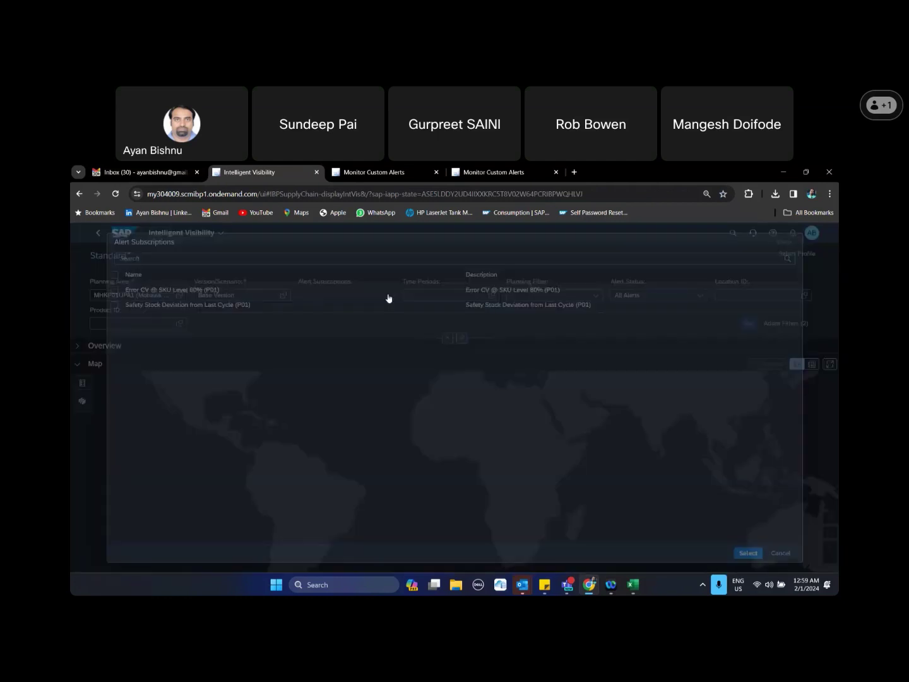
{"action": "left_click", "coordinate": [119, 306]}
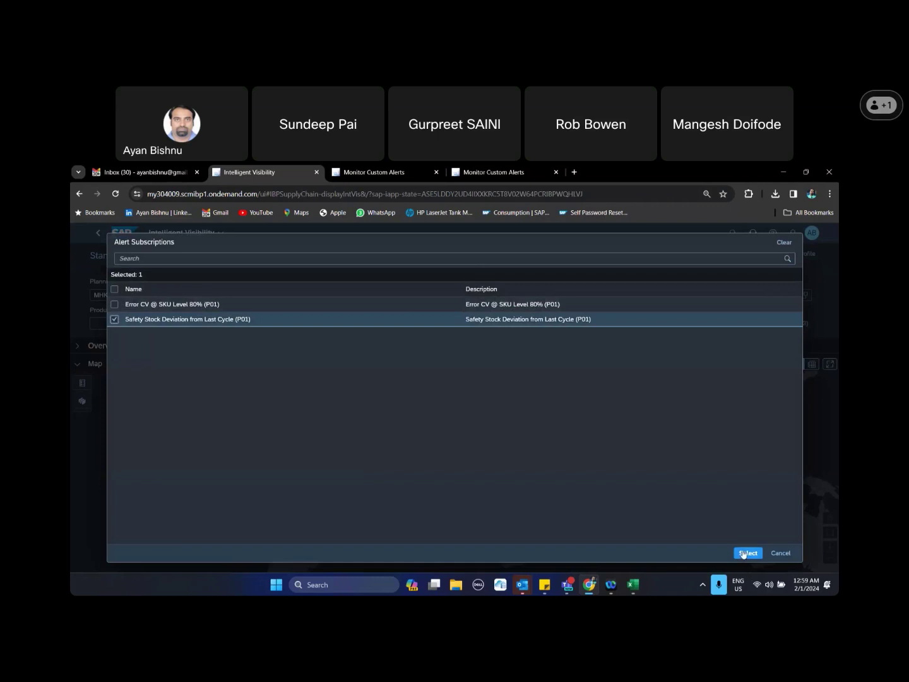
{"action": "left_click", "coordinate": [748, 554]}
{"action": "left_click", "coordinate": [596, 295]}
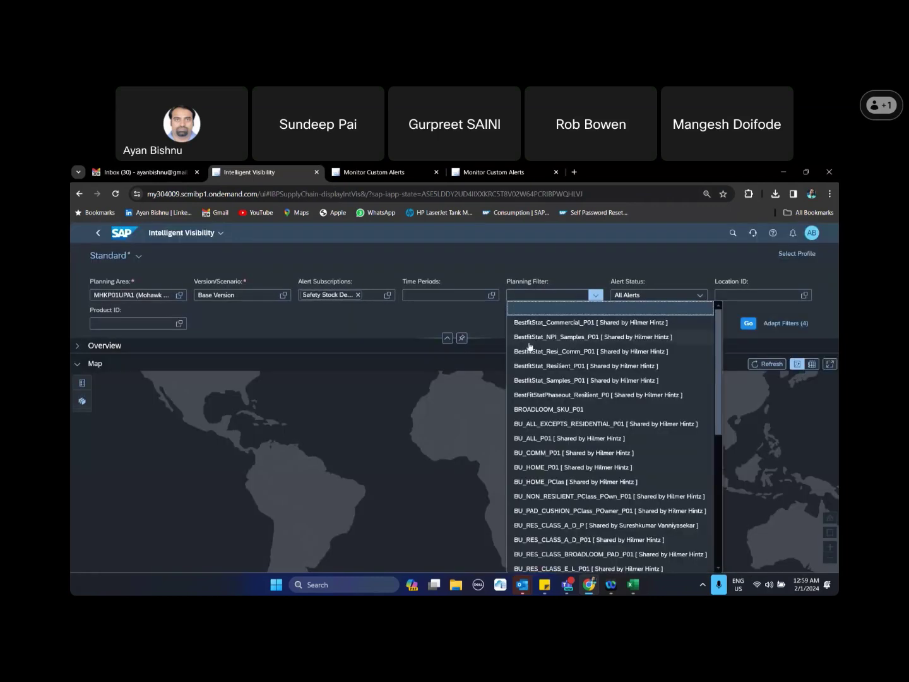
{"action": "left_click", "coordinate": [554, 410]}
{"action": "left_click", "coordinate": [746, 324]}
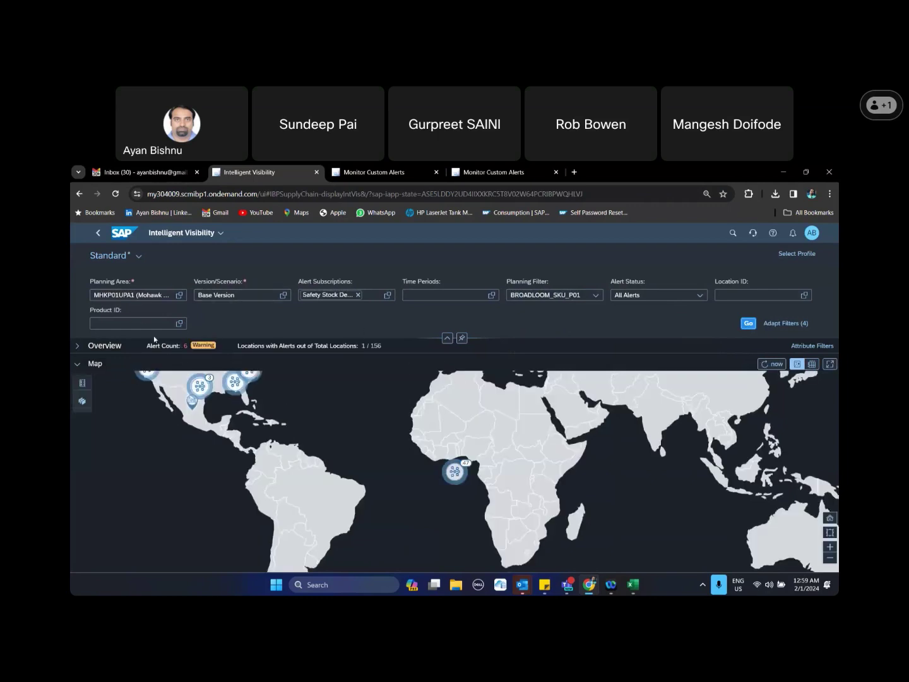
- Recheck the playbook tab, then pan and zoom the map onto North America's alert clusters
{"action": "left_click", "coordinate": [338, 173]}
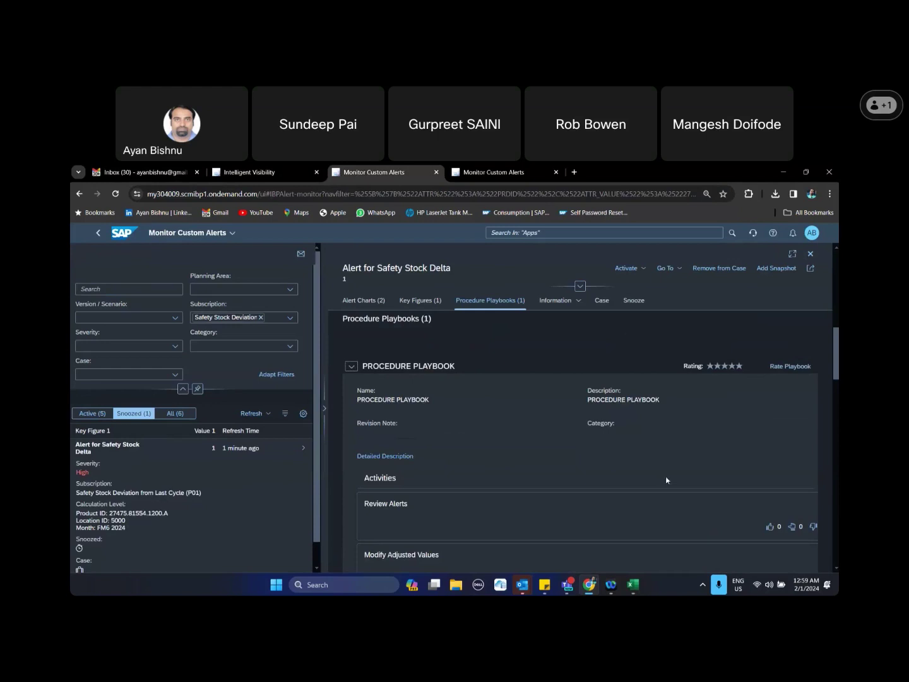
{"action": "left_click", "coordinate": [281, 171]}
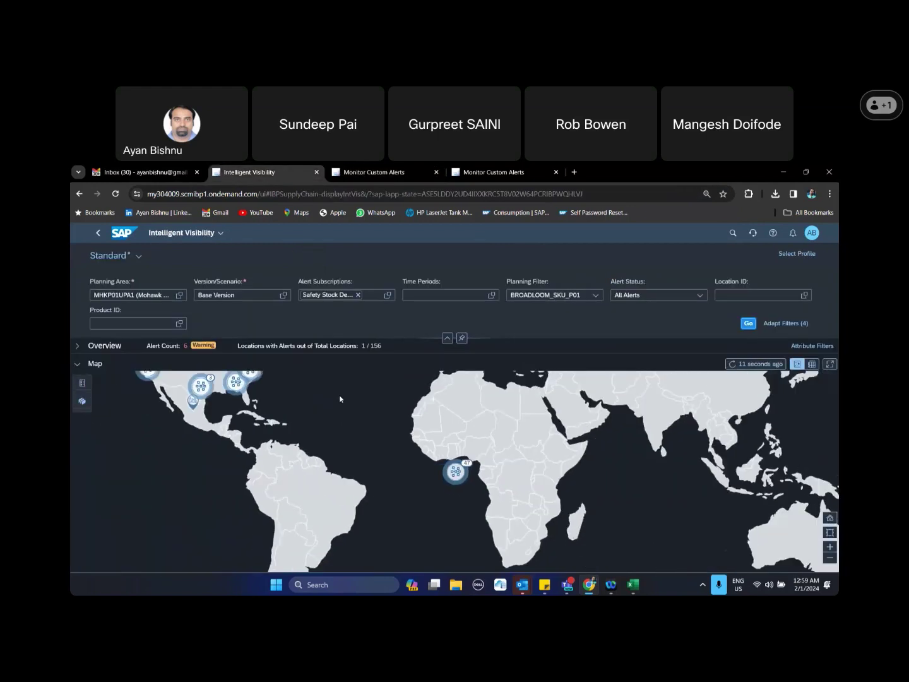
{"action": "left_click_drag", "start_coordinate": [340, 399], "coordinate": [418, 488]}
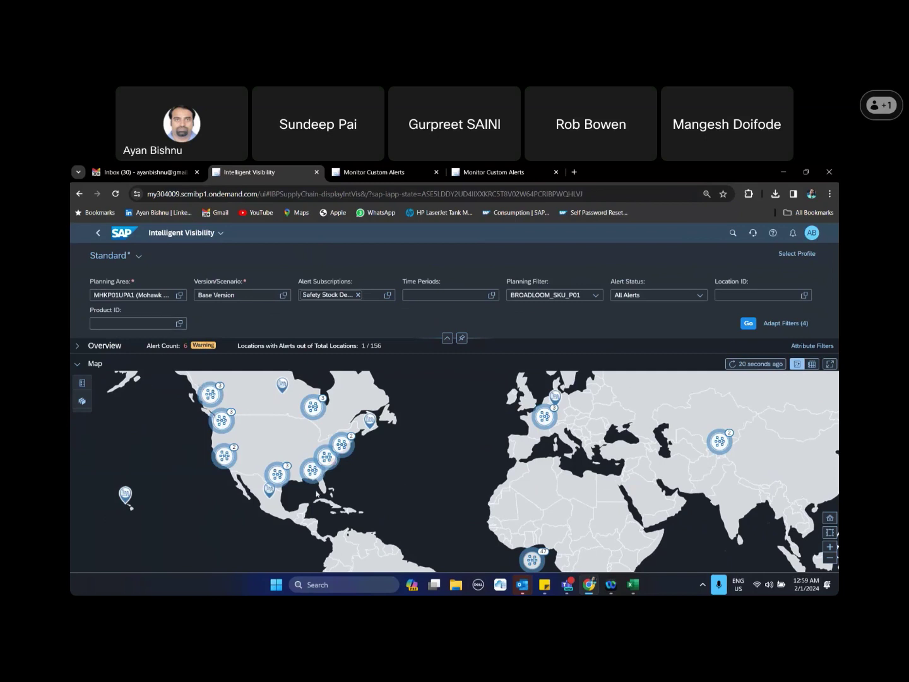
{"action": "scroll", "coordinate": [341, 466], "scroll_direction": "up", "scroll_amount": 2}
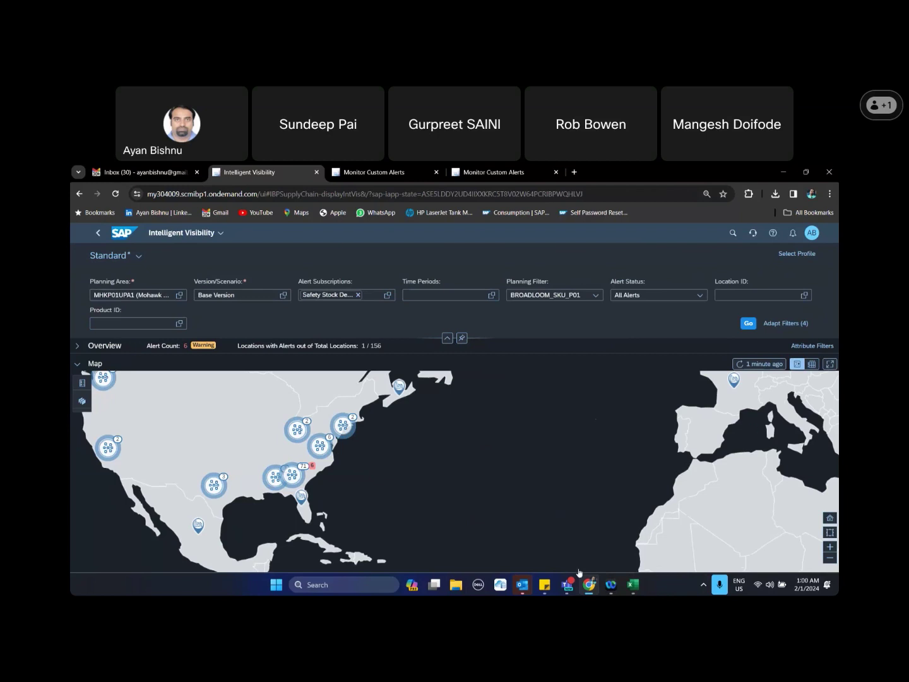
- List the locations in the 71-location cluster on the US southeast coast
{"action": "left_click", "coordinate": [292, 480]}
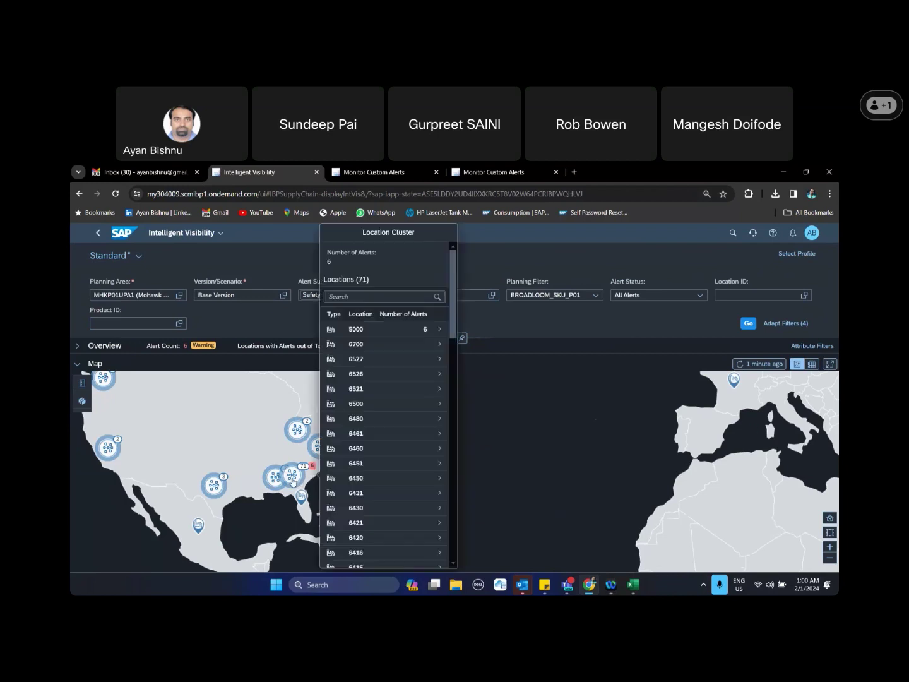
- Open location 5000's six Safety Stock Delta alerts, try the chart view, and widen the map
{"action": "left_click", "coordinate": [384, 329]}
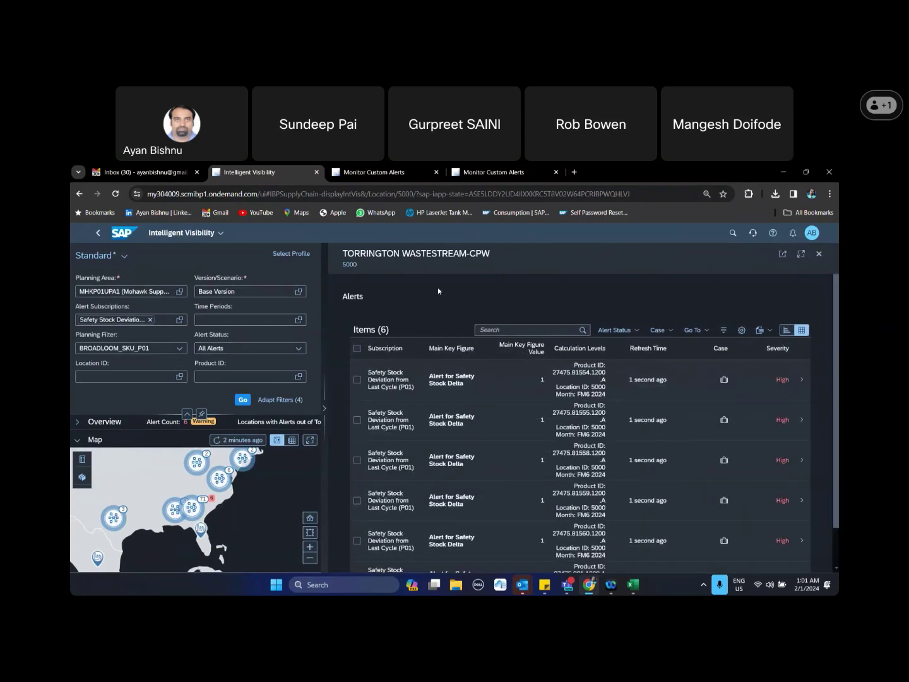
{"action": "left_click", "coordinate": [796, 330]}
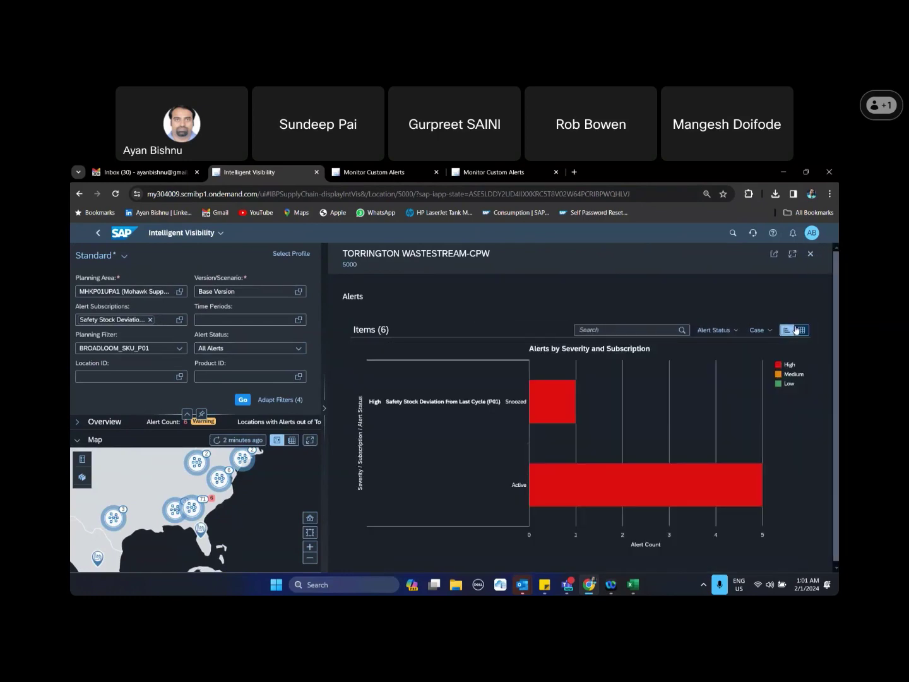
{"action": "left_click", "coordinate": [802, 331]}
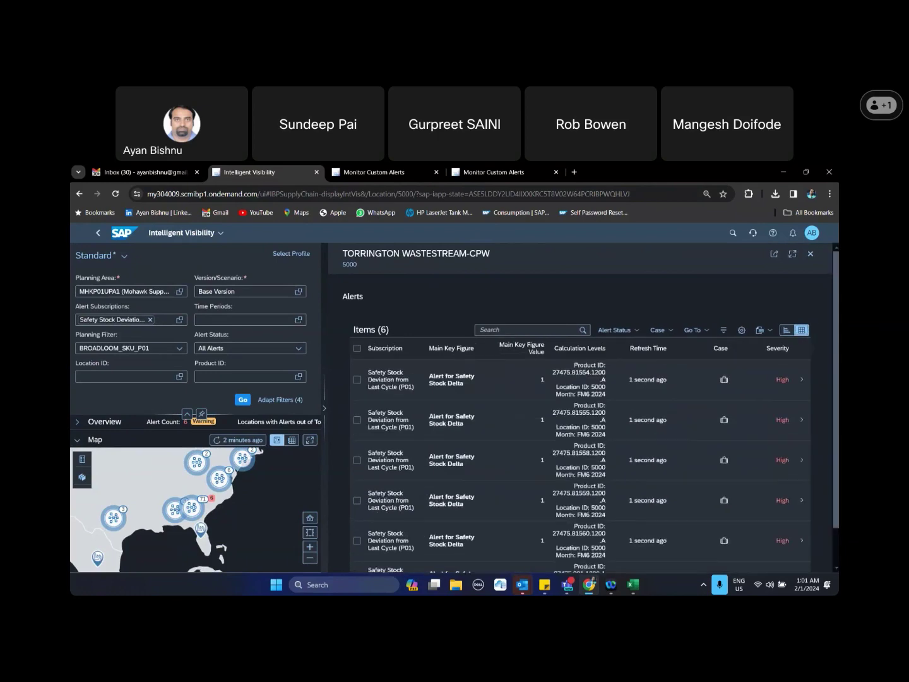
{"action": "left_click", "coordinate": [324, 408]}
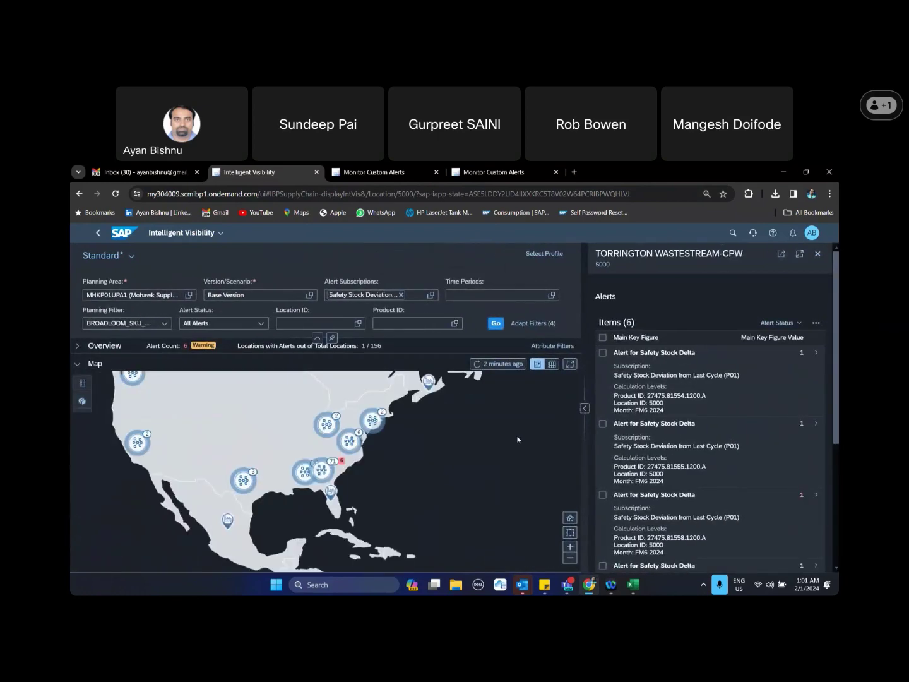
- Resize the alerts panel beside the map and scroll through location 5000's alerts
{"action": "left_click", "coordinate": [585, 407]}
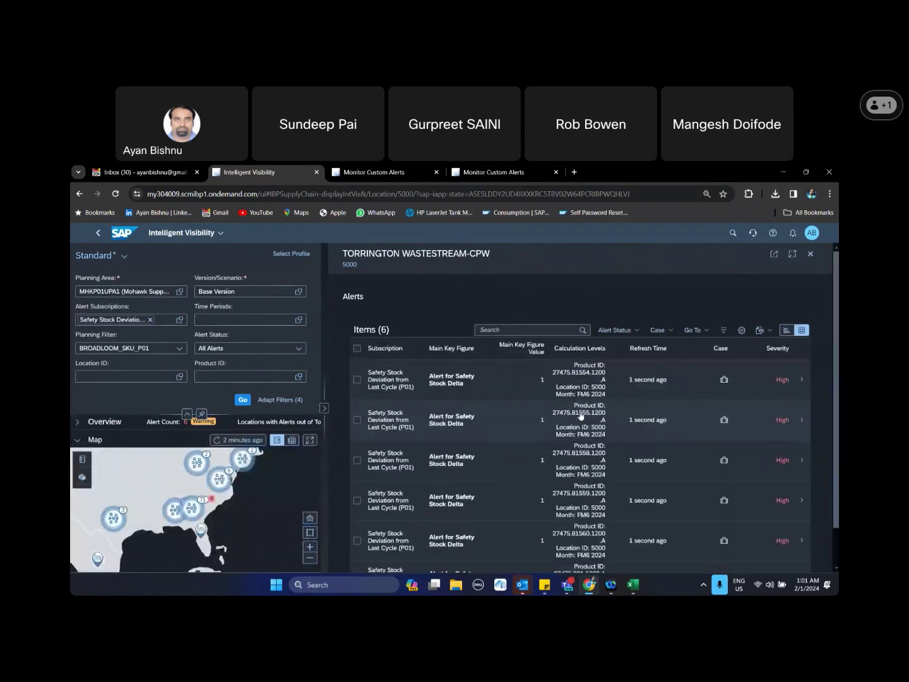
{"action": "left_click", "coordinate": [324, 408]}
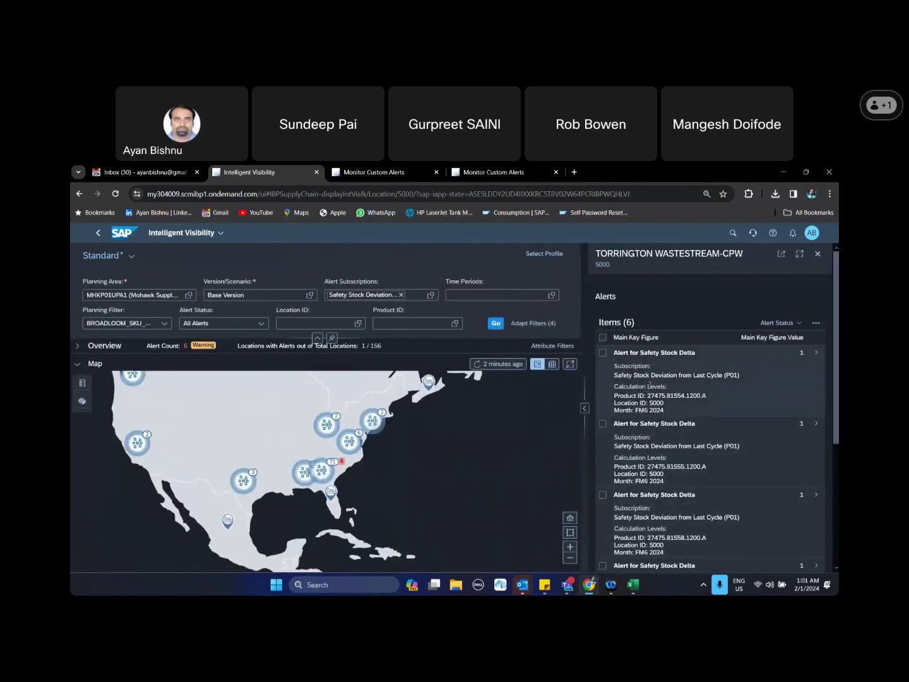
{"action": "scroll", "coordinate": [722, 395], "scroll_direction": "down", "scroll_amount": 1}
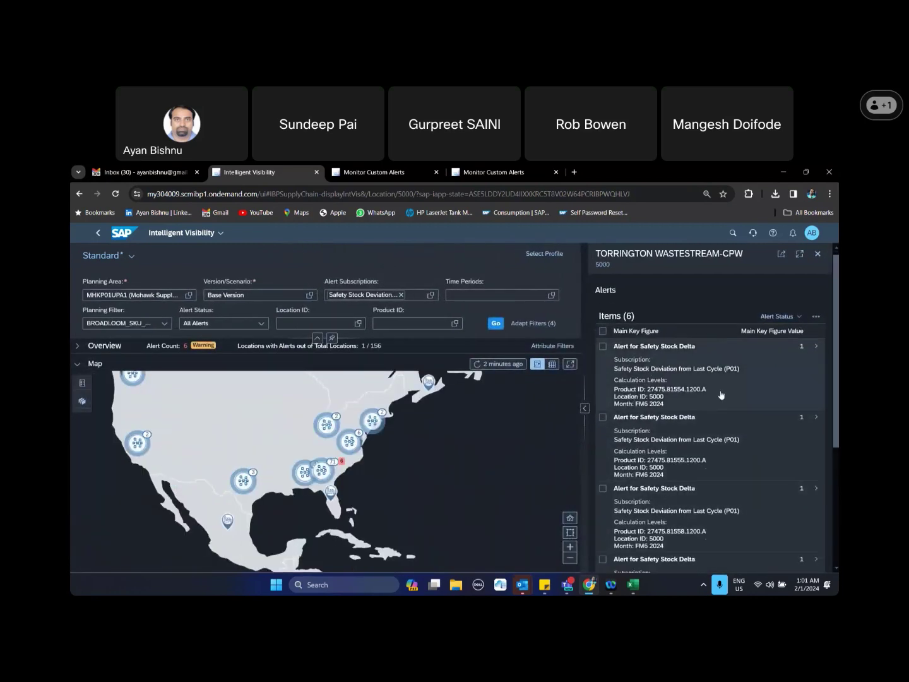
{"action": "scroll", "coordinate": [722, 395], "scroll_direction": "down", "scroll_amount": 2}
{"action": "scroll", "coordinate": [718, 411], "scroll_direction": "up", "scroll_amount": 1}
{"action": "scroll", "coordinate": [701, 499], "scroll_direction": "down", "scroll_amount": 2}
{"action": "scroll", "coordinate": [700, 483], "scroll_direction": "up", "scroll_amount": 3}
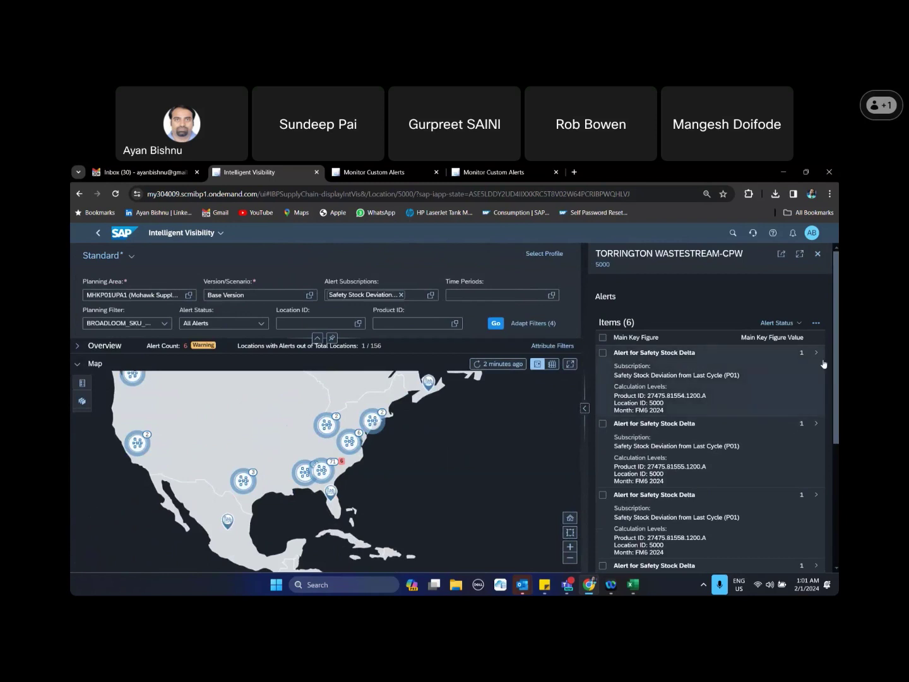
- Select the first alert and browse its Go To destinations without sending it anywhere
{"action": "left_click", "coordinate": [604, 355]}
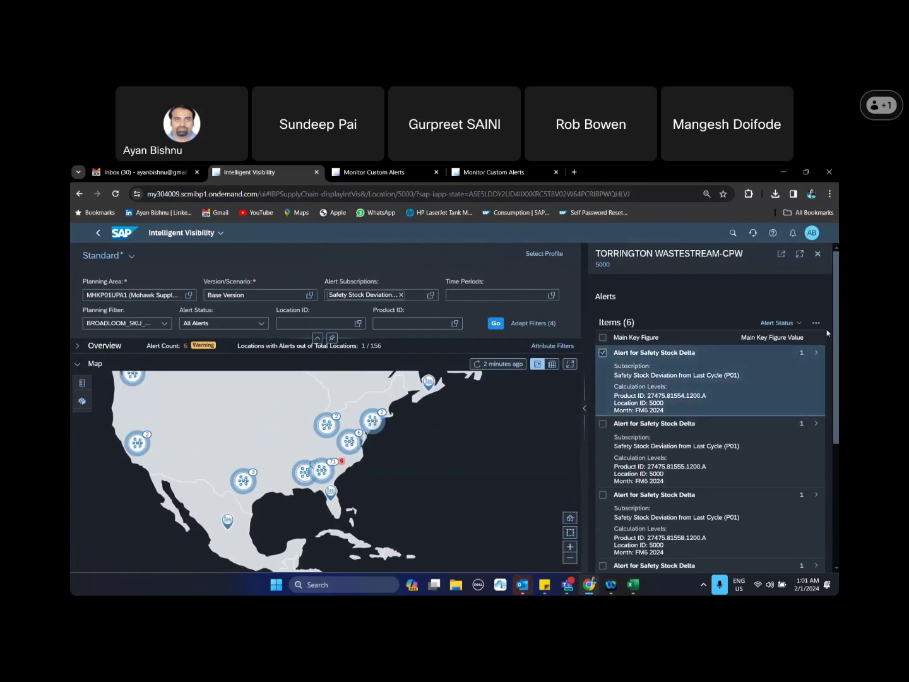
{"action": "left_click", "coordinate": [816, 323]}
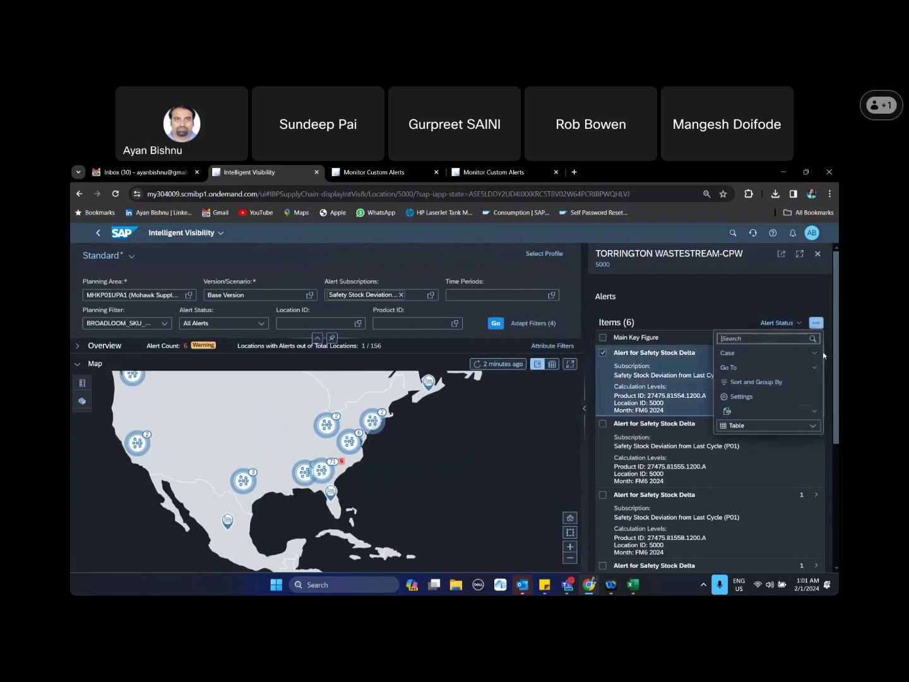
{"action": "left_click", "coordinate": [818, 370]}
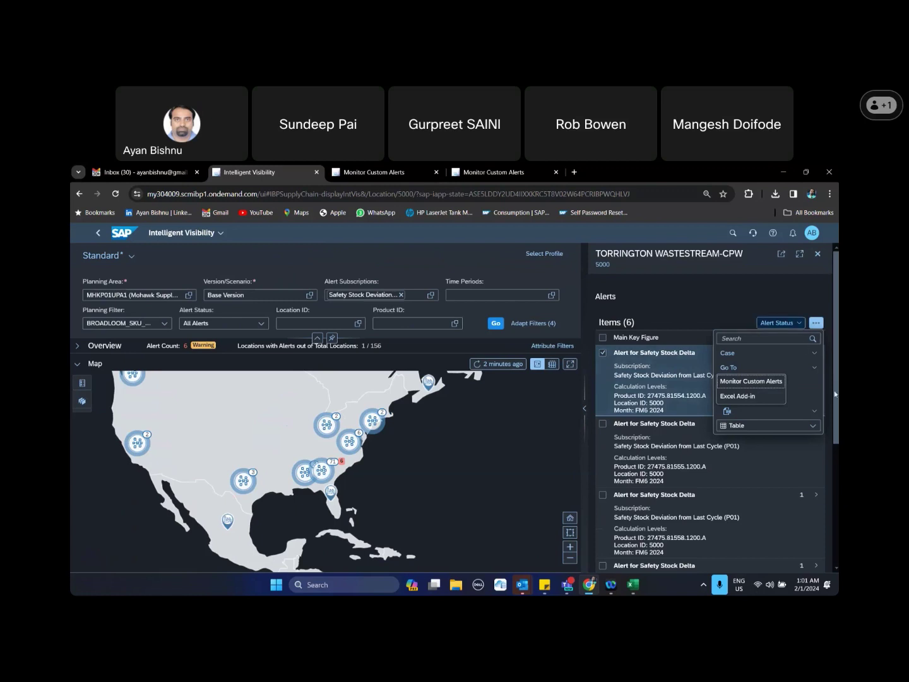
{"action": "key", "text": "Down"}
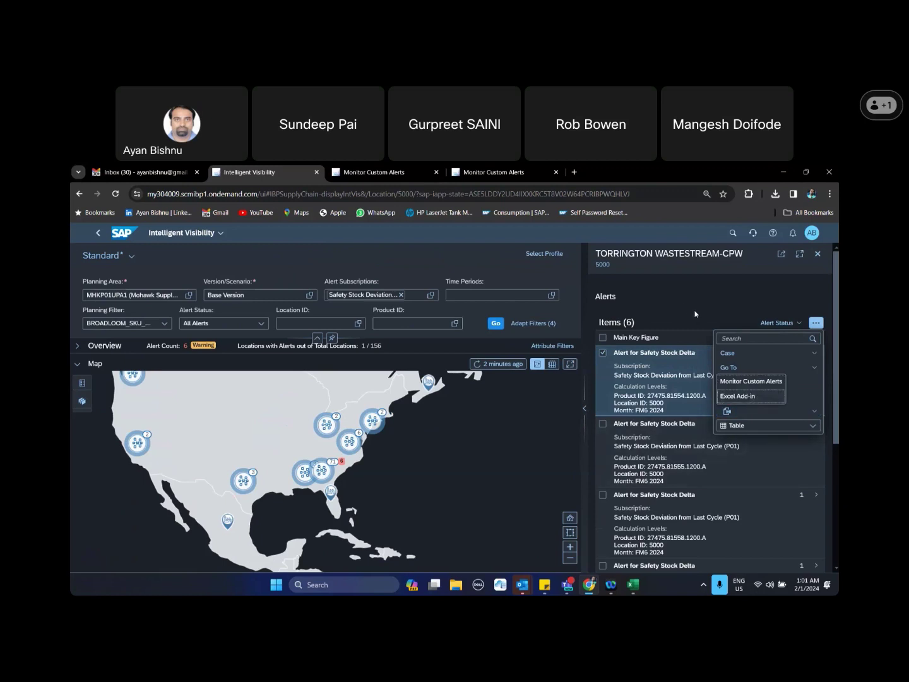
{"action": "key", "text": "Escape"}
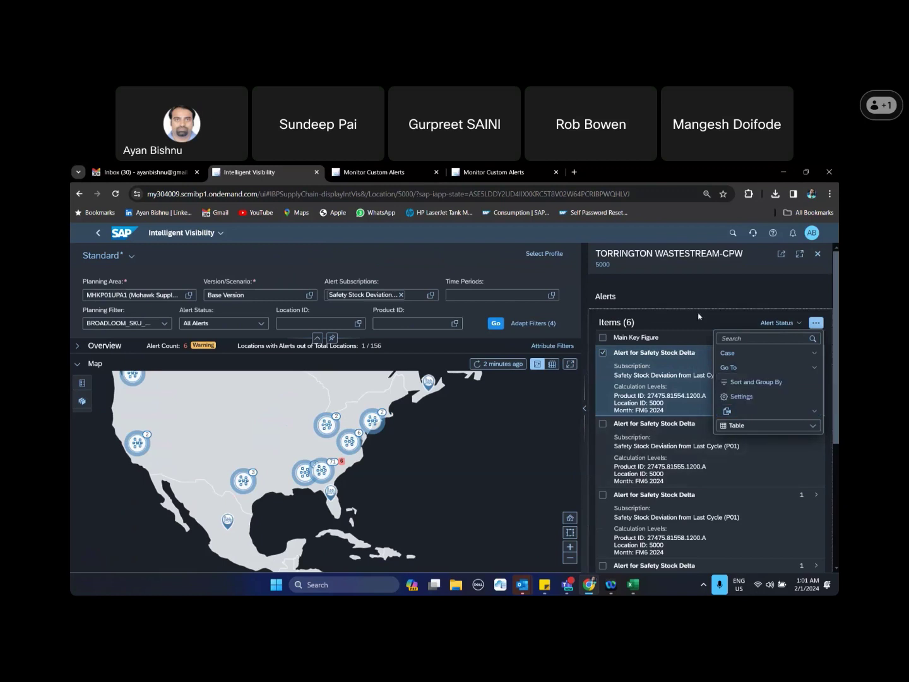
- Send the alert for product 27475.81558.1200.A to the Excel Add-in and confirm
{"action": "left_click", "coordinate": [603, 338]}
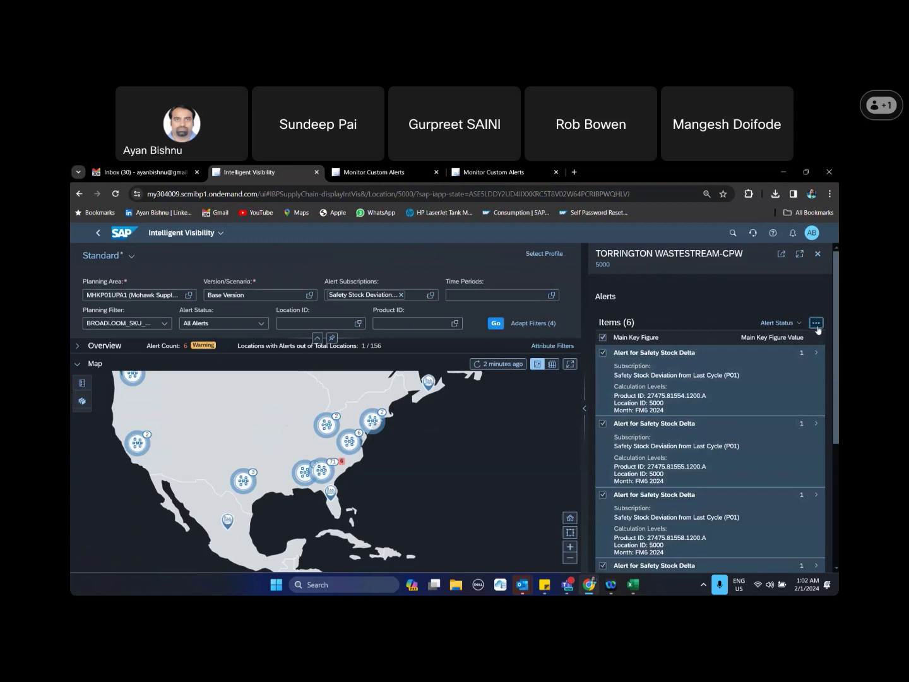
{"action": "left_click", "coordinate": [604, 337]}
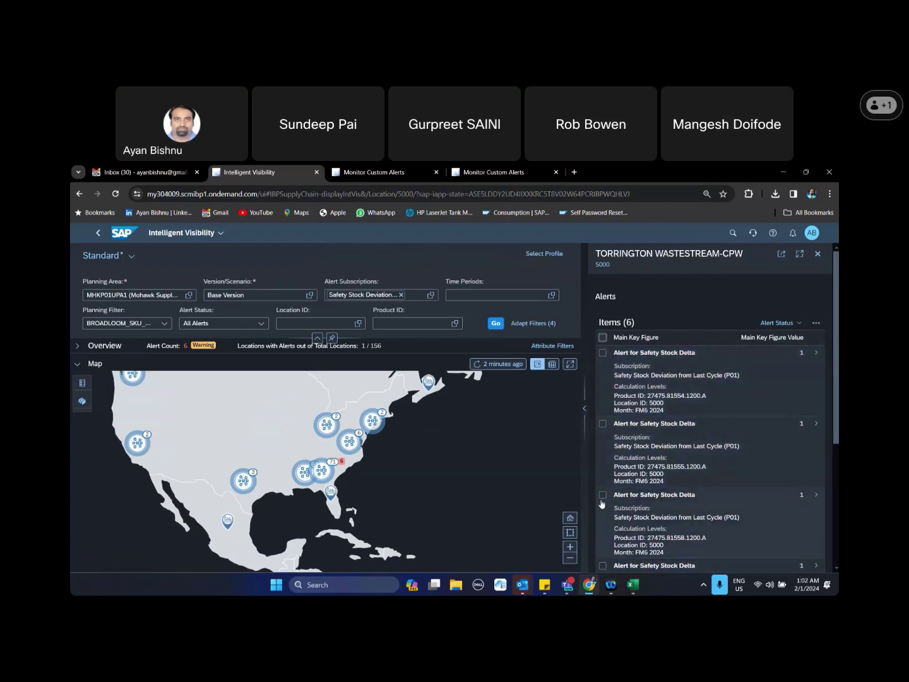
{"action": "left_click", "coordinate": [603, 497]}
{"action": "left_click", "coordinate": [815, 323]}
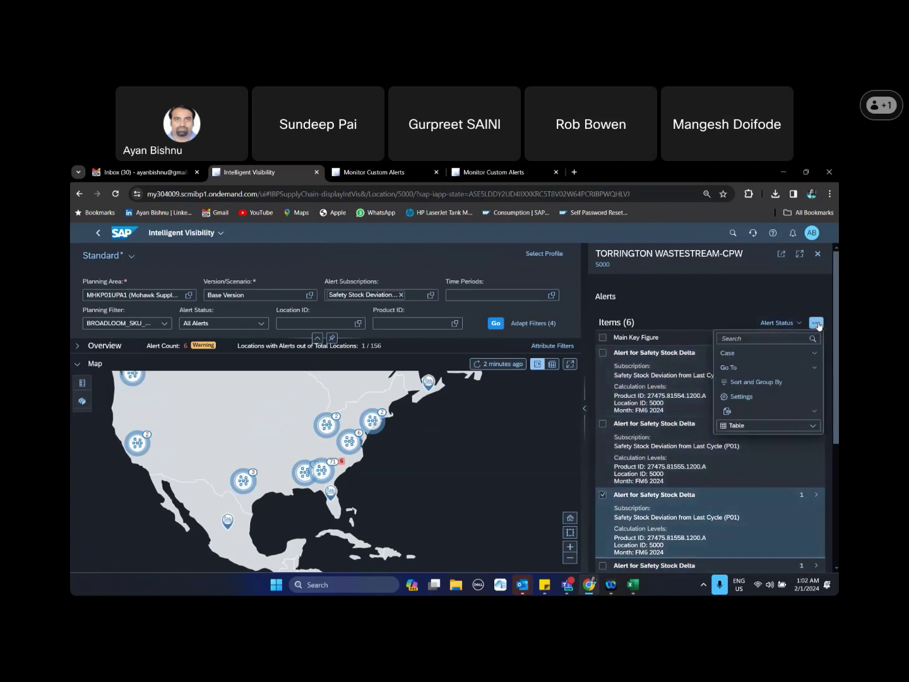
{"action": "left_click", "coordinate": [818, 369]}
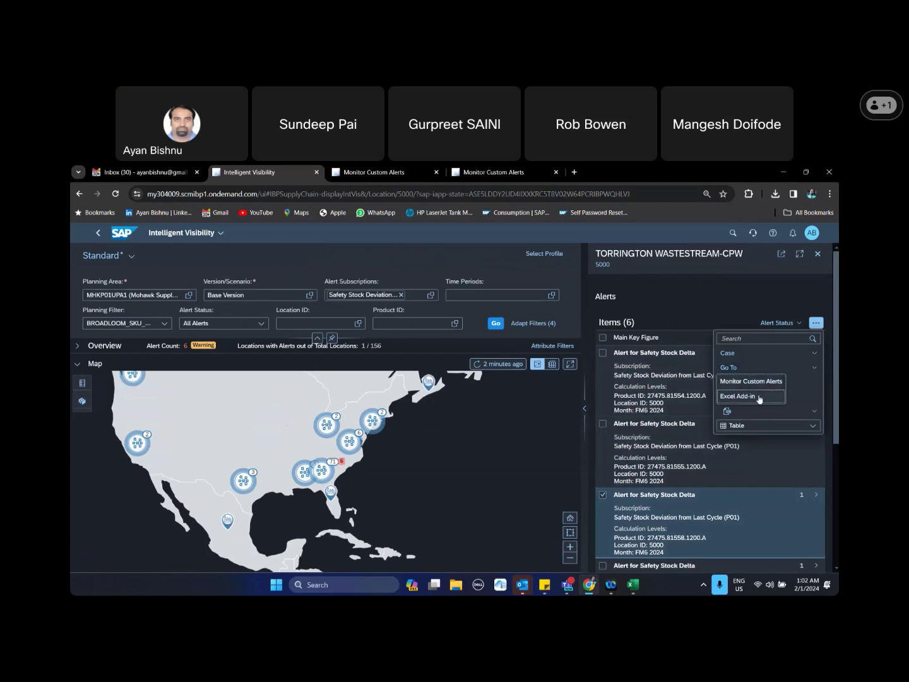
{"action": "left_click", "coordinate": [757, 396]}
{"action": "left_click", "coordinate": [471, 418]}
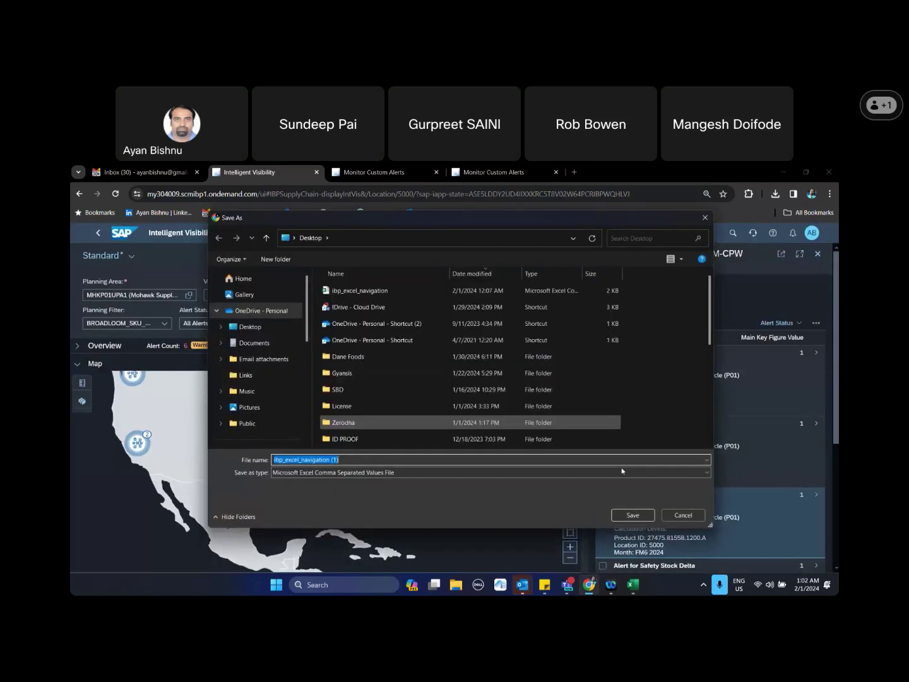
- Save the export to the Desktop as ibp_excel_navigation.csv, replacing the existing file
{"action": "left_click", "coordinate": [250, 327]}
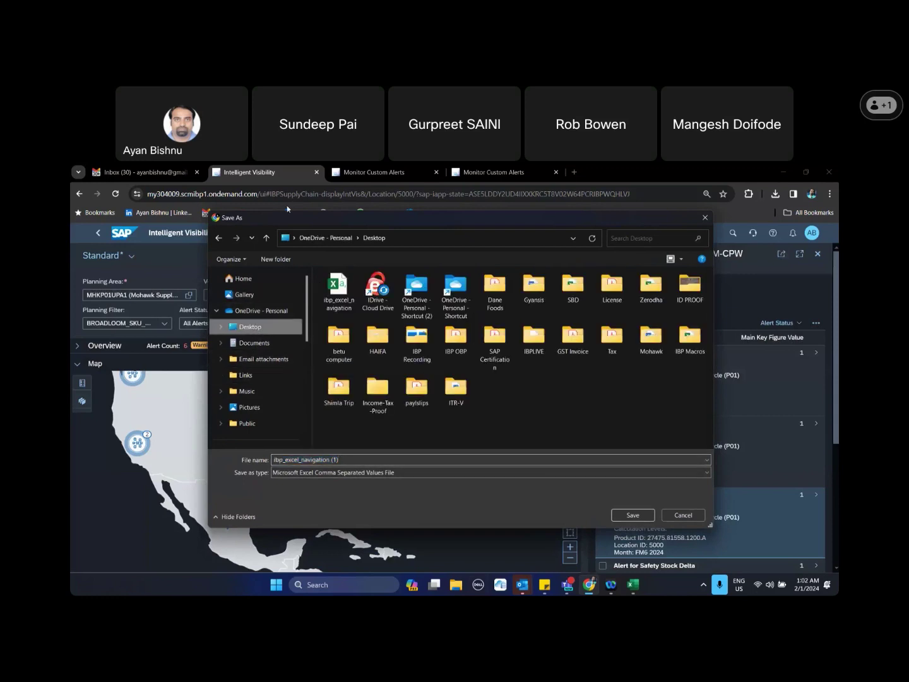
{"action": "double_click", "coordinate": [339, 293]}
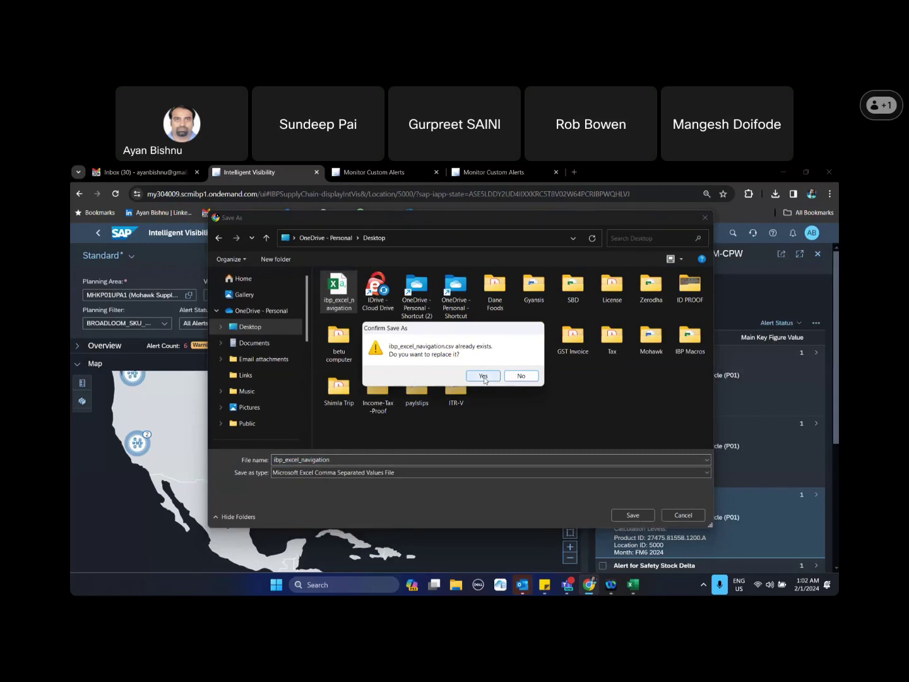
{"action": "left_click", "coordinate": [484, 377]}
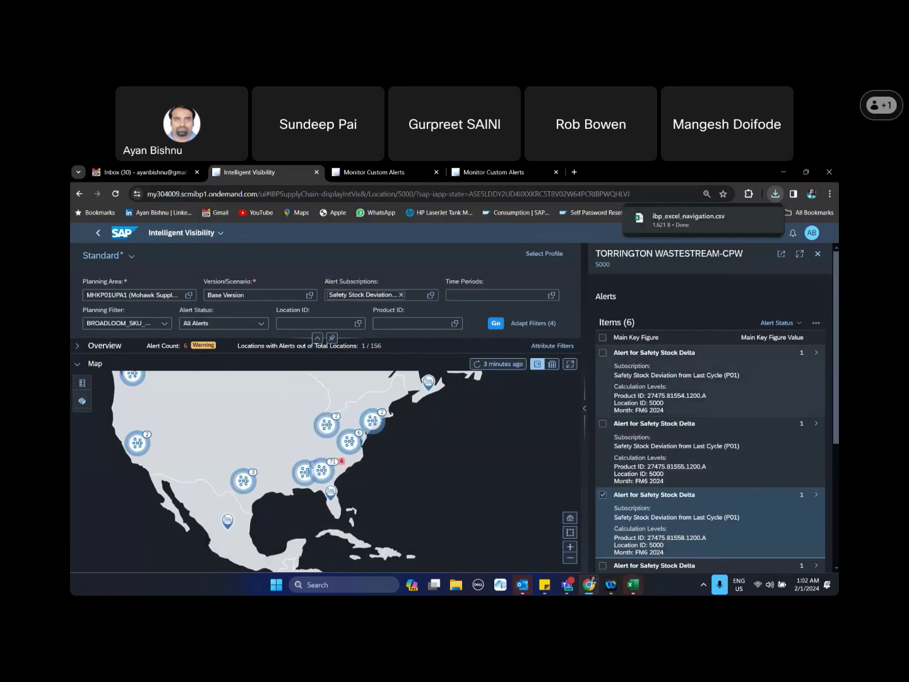
- View the Inventory Template - Style Excel workbook, then bring the browser back
{"action": "mouse_move", "coordinate": [632, 584]}
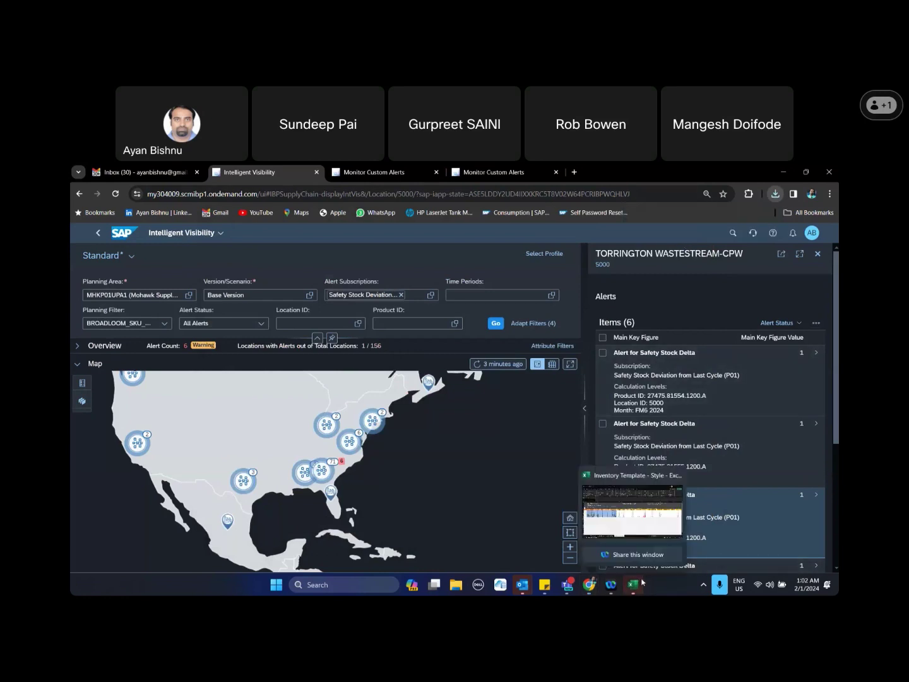
{"action": "left_click", "coordinate": [649, 528]}
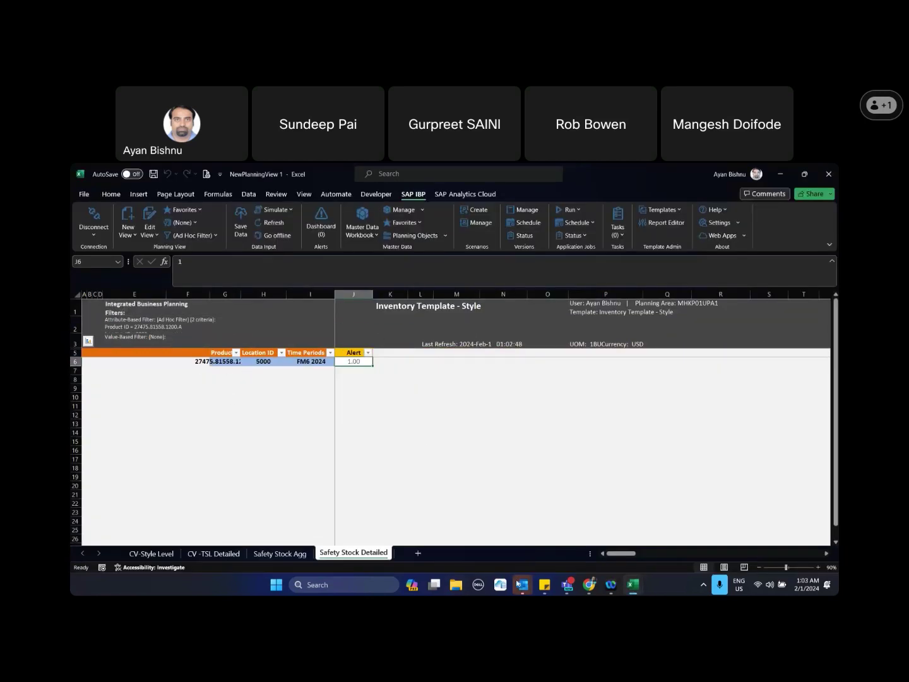
{"action": "left_click", "coordinate": [589, 585]}
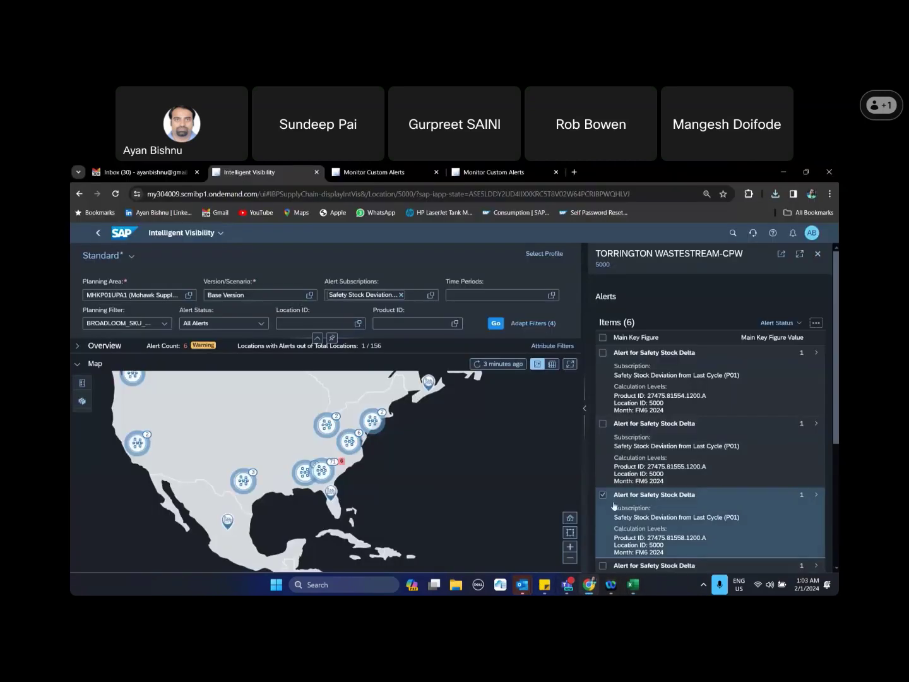
- Autofit column G so product ID 27475.81558.1200.A shows in full, and check alert value J6
{"action": "left_click", "coordinate": [782, 173]}
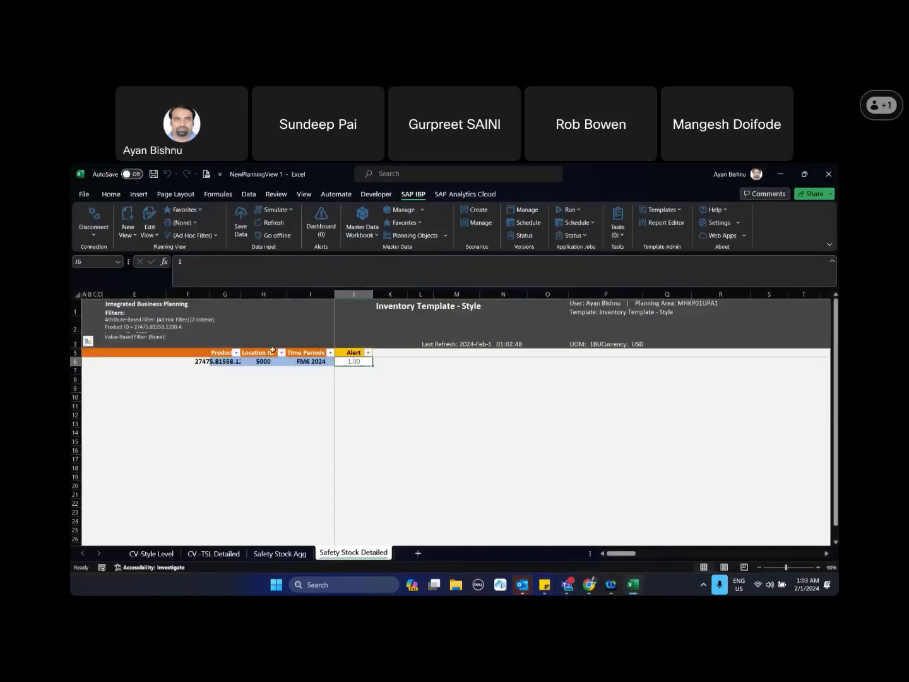
{"action": "left_click", "coordinate": [225, 361]}
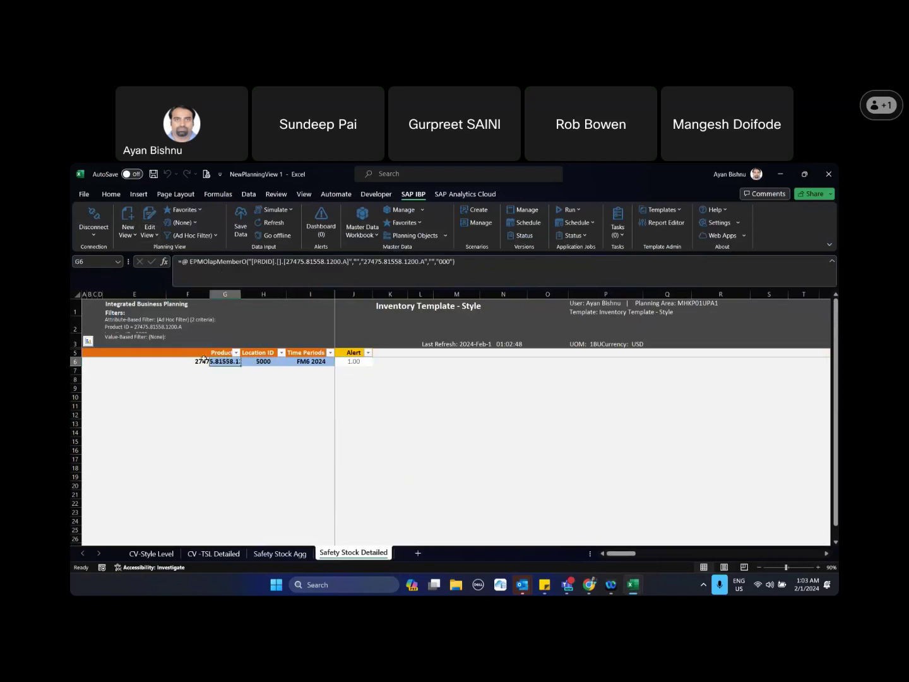
{"action": "double_click", "coordinate": [239, 298]}
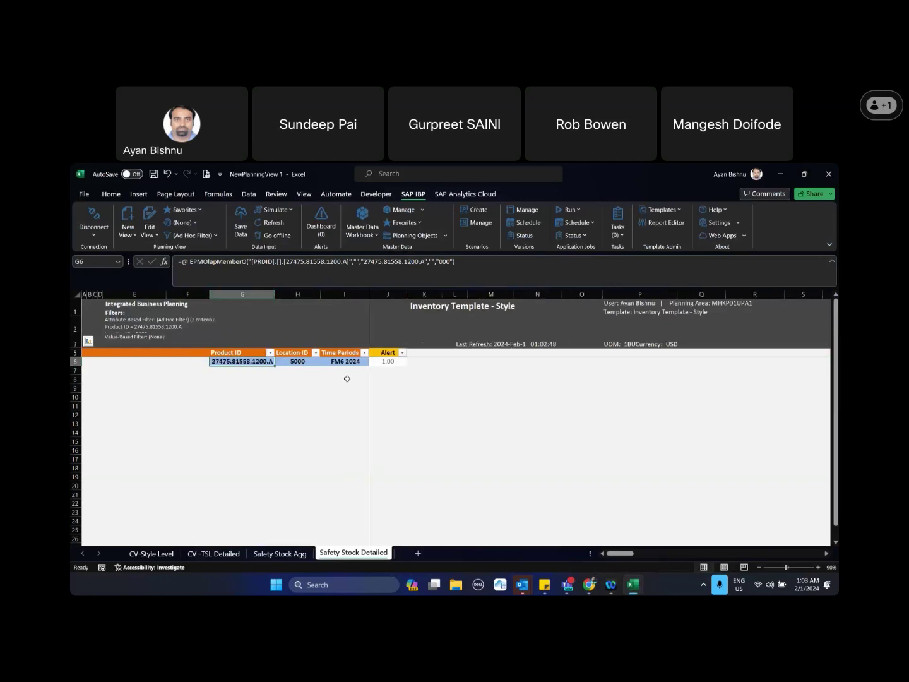
{"action": "left_click", "coordinate": [392, 362]}
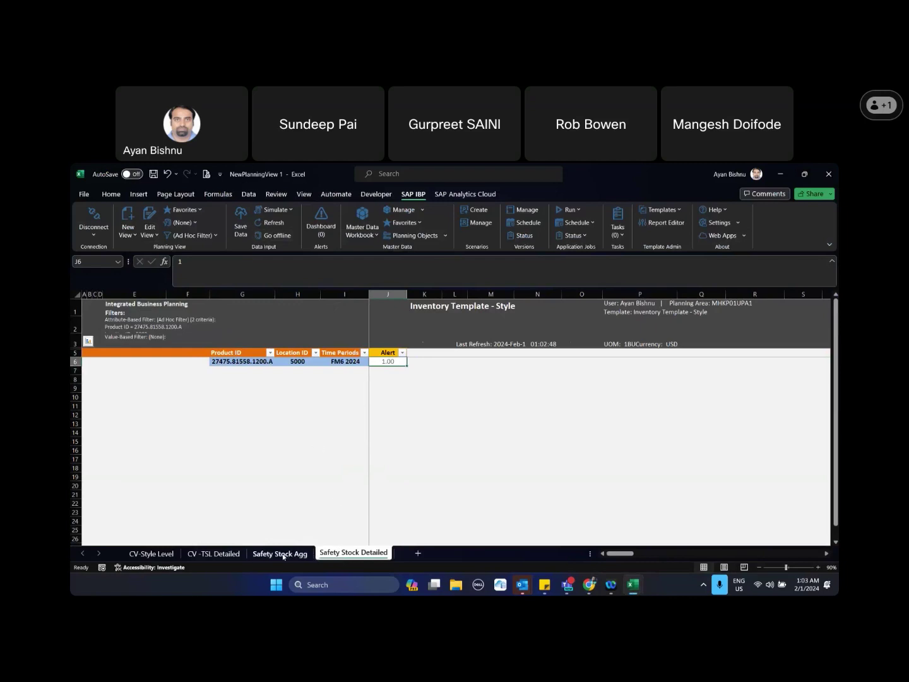
- Browse the planning templates list, then select and deselect the Alert column J
{"action": "left_click", "coordinate": [680, 211]}
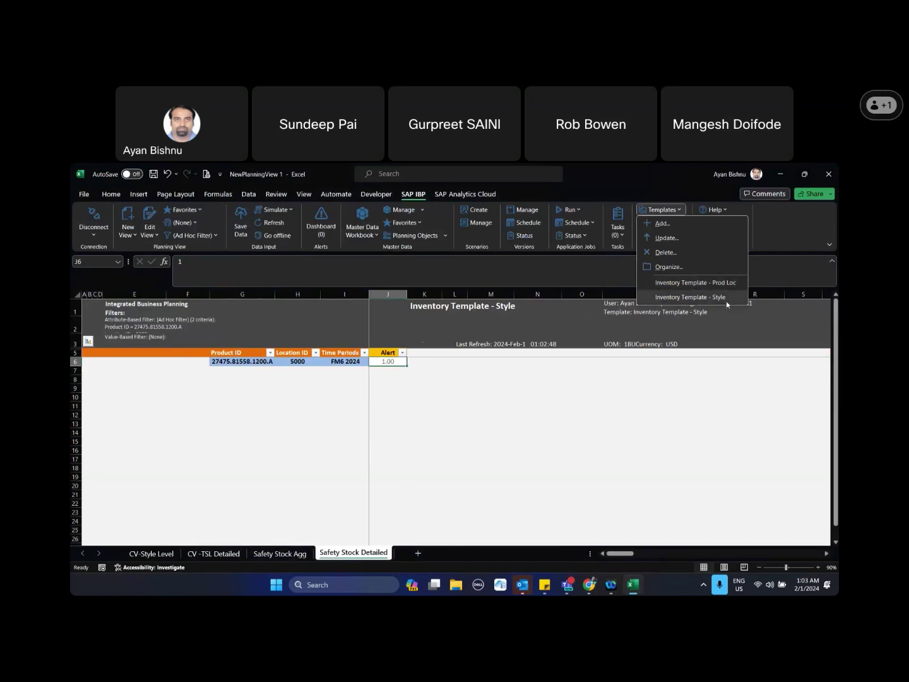
{"action": "left_click", "coordinate": [423, 429]}
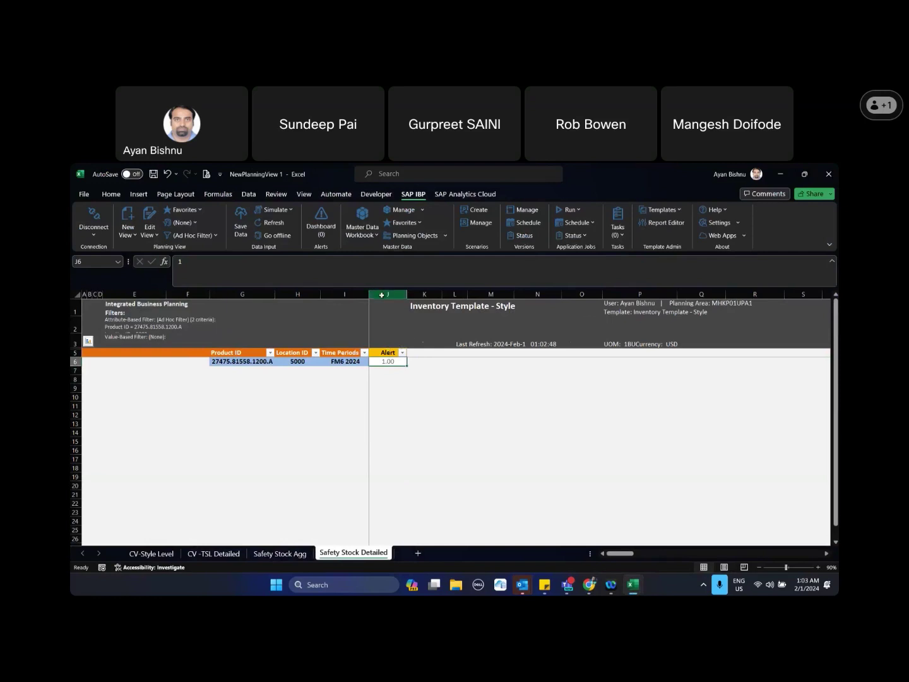
{"action": "left_click", "coordinate": [382, 293]}
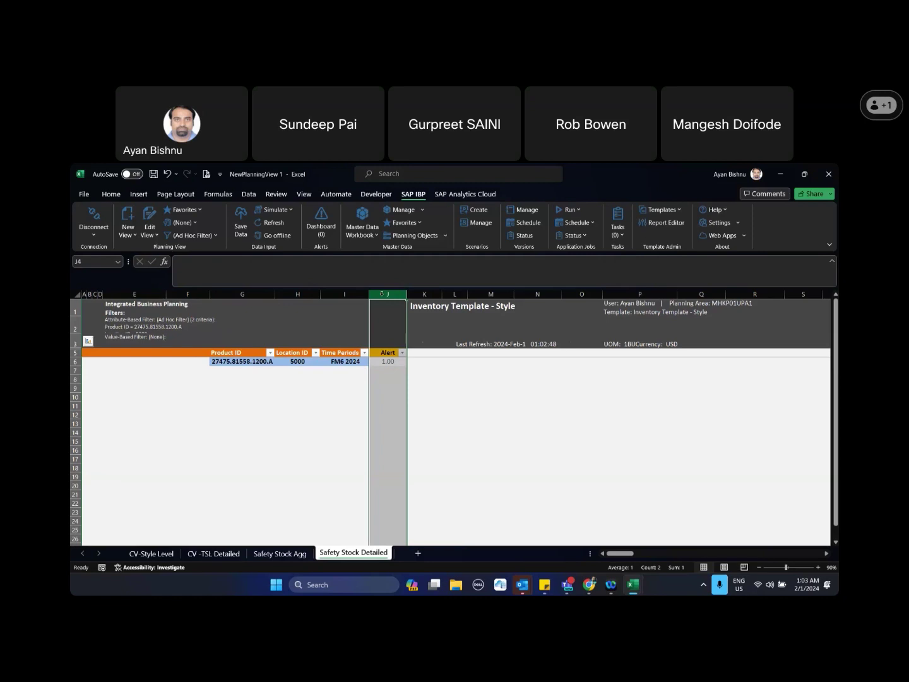
{"action": "left_click", "coordinate": [481, 450]}
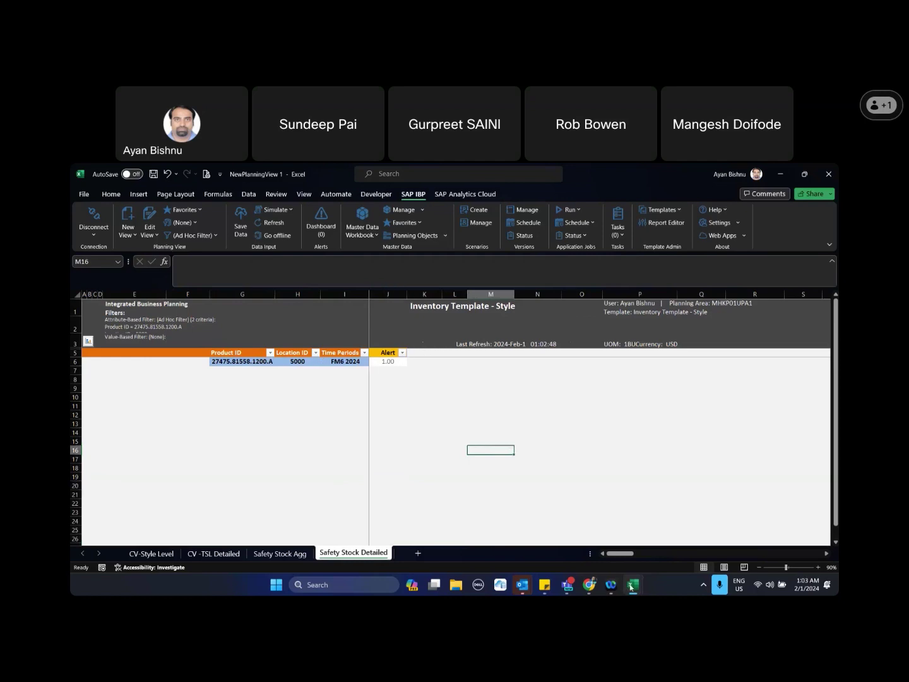
{"action": "mouse_move", "coordinate": [634, 585]}
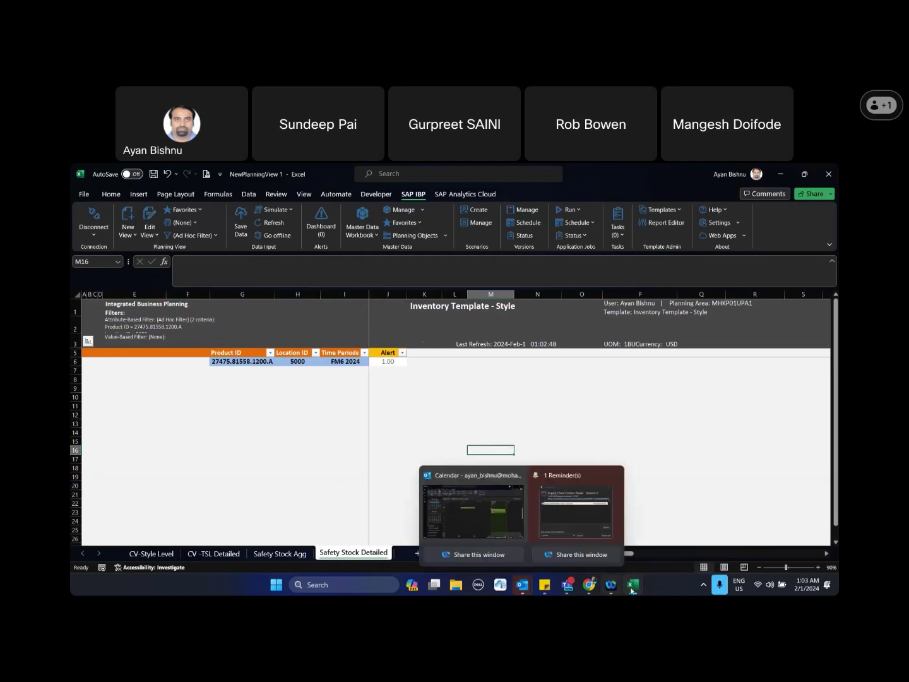
- Clear the Final SS filter in the Inventory Template - Style workbook and hide that window
{"action": "left_click", "coordinate": [578, 505]}
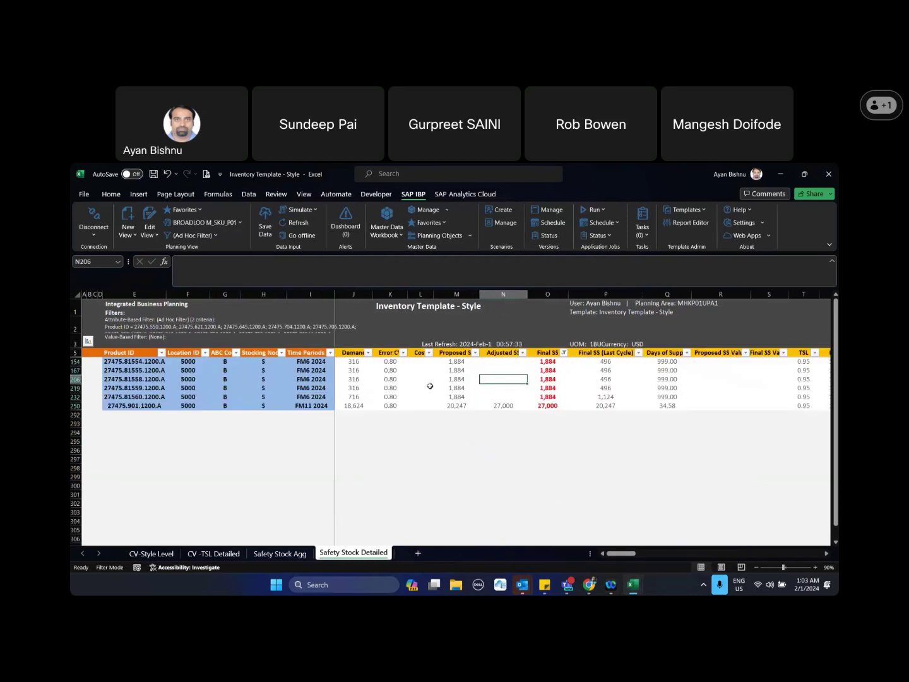
{"action": "left_click", "coordinate": [565, 353]}
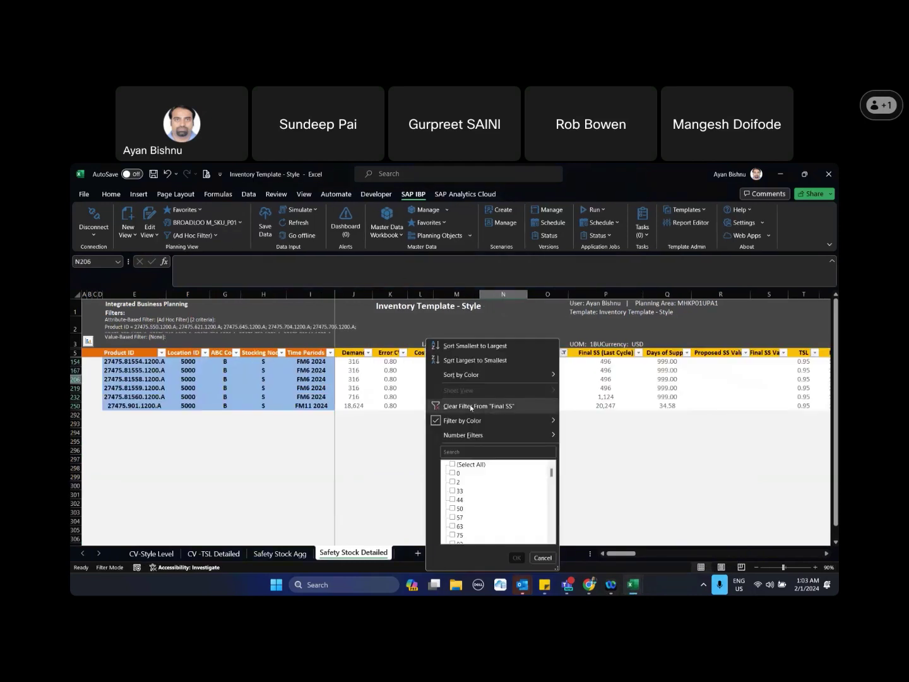
{"action": "left_click", "coordinate": [472, 408]}
{"action": "scroll", "coordinate": [460, 405], "scroll_direction": "up", "scroll_amount": 3}
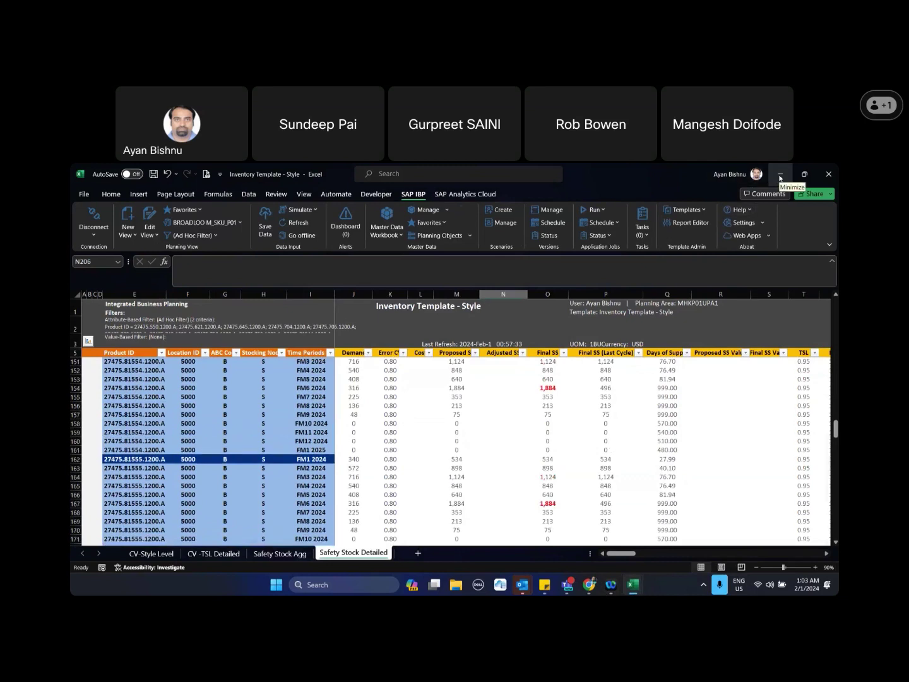
{"action": "left_click", "coordinate": [780, 178]}
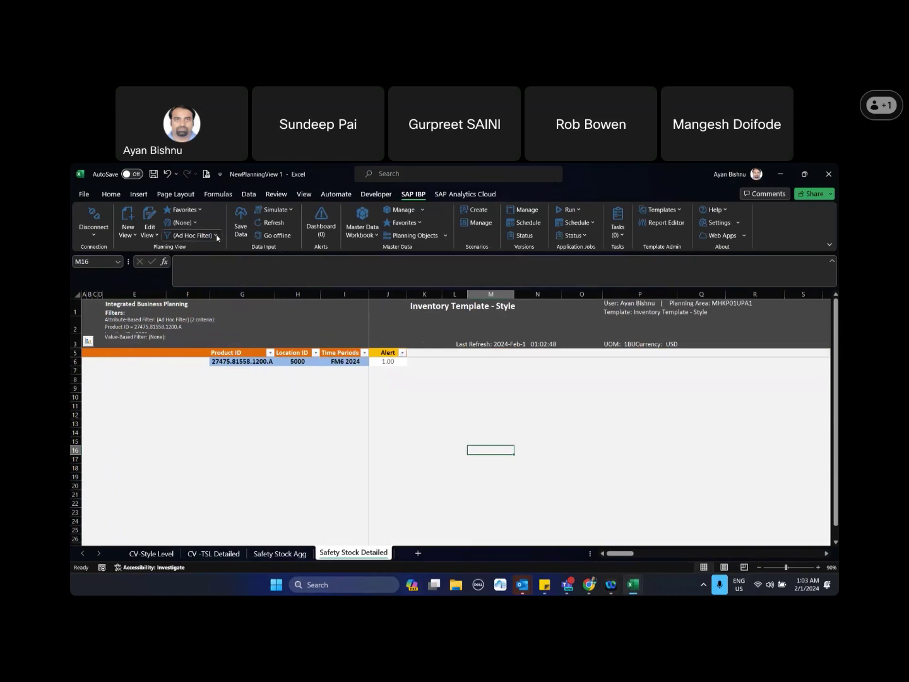
- Review the worksheet's ad hoc filter without changes, then minimize Excel to the desktop
{"action": "left_click", "coordinate": [189, 235]}
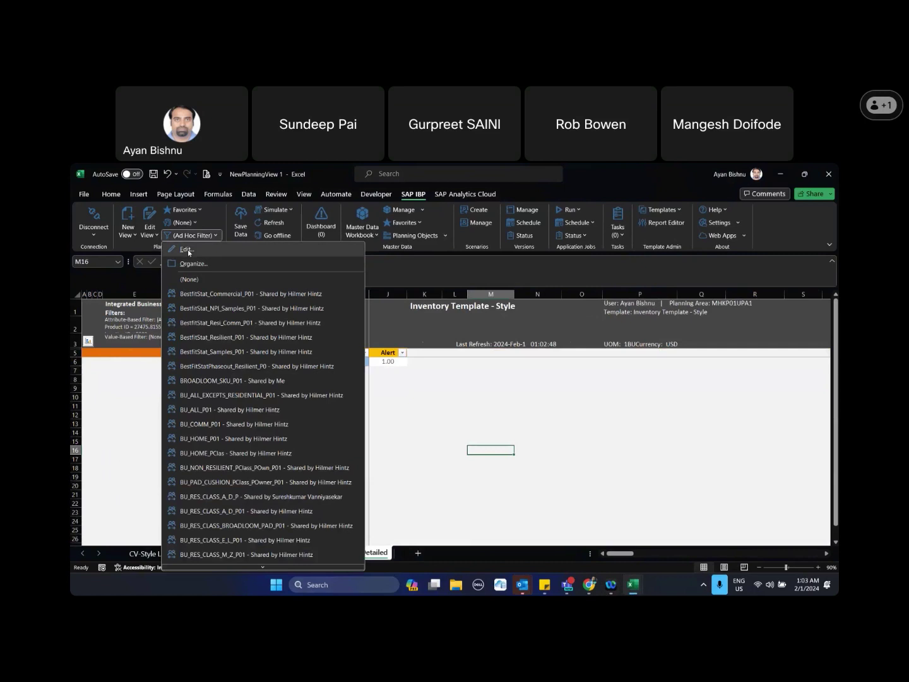
{"action": "left_click", "coordinate": [188, 249]}
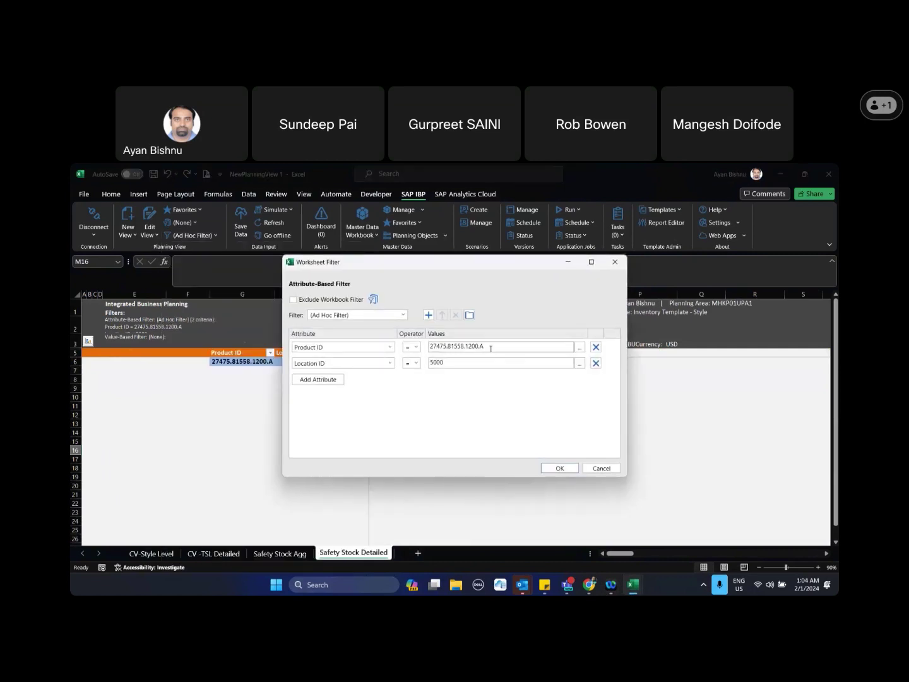
{"action": "left_click", "coordinate": [601, 468]}
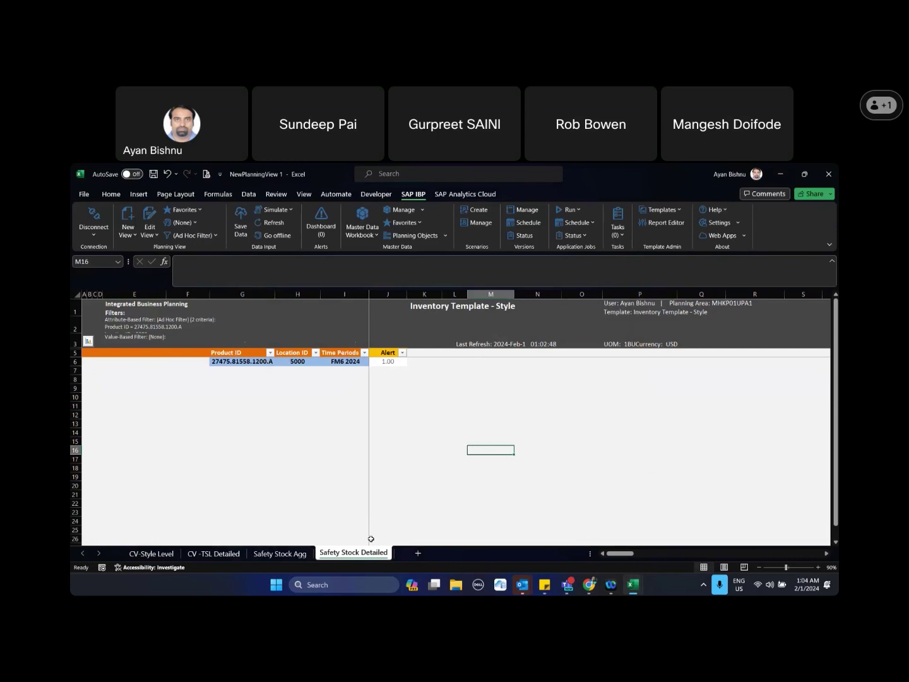
{"action": "left_click", "coordinate": [781, 177]}
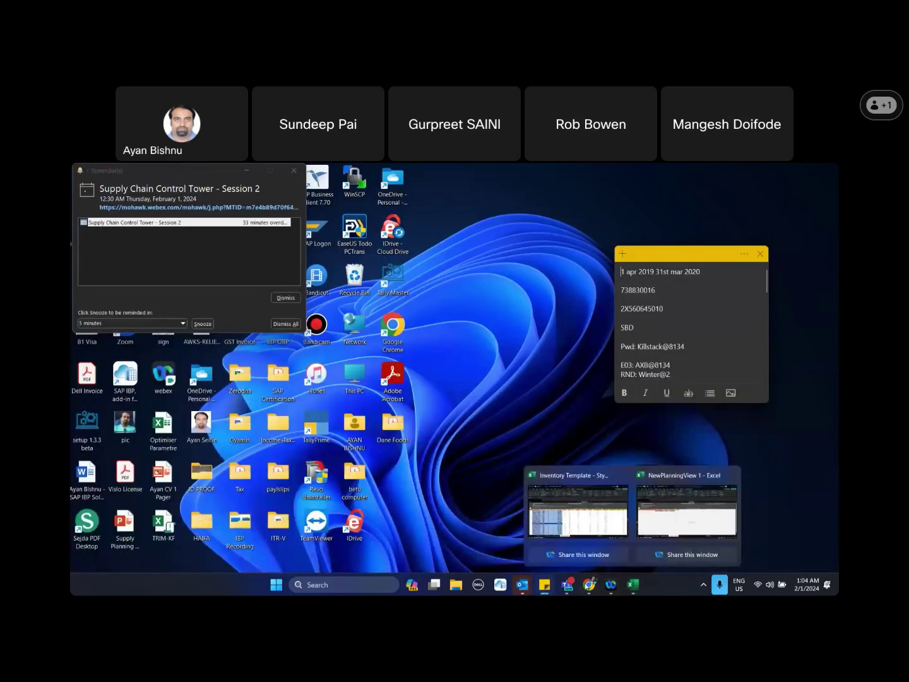
- Back in Intelligent Visibility, dismiss the snooze/activate options and close location 5000's alert list
{"action": "left_click", "coordinate": [589, 584]}
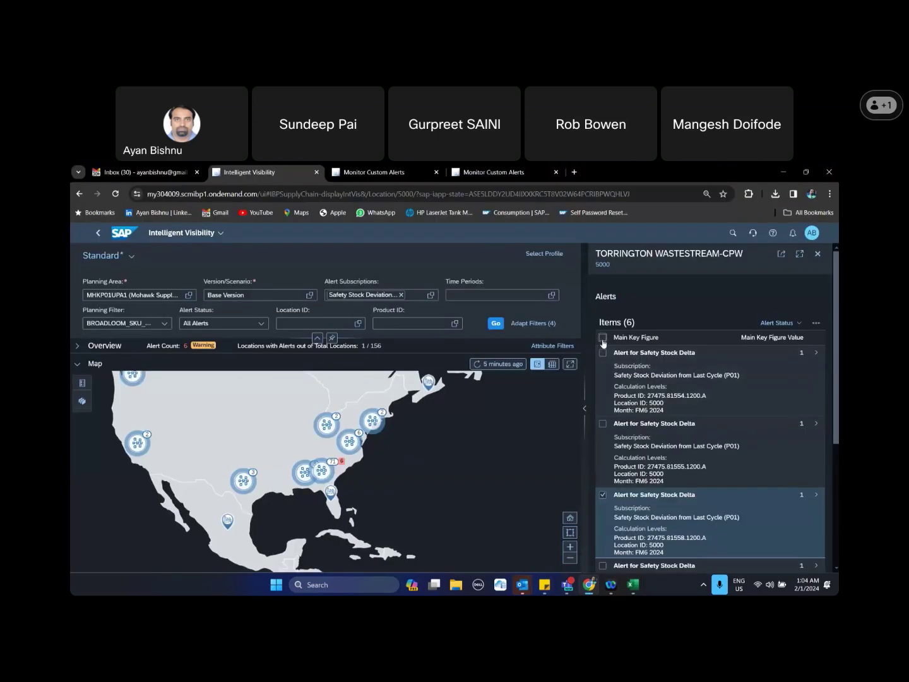
{"action": "left_click", "coordinate": [814, 325]}
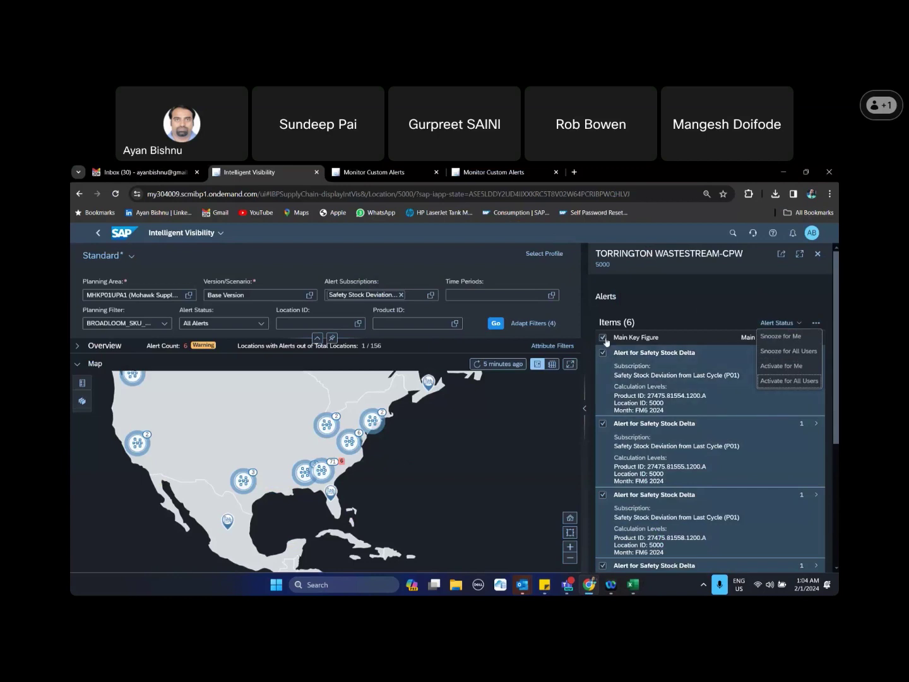
{"action": "left_click", "coordinate": [683, 309]}
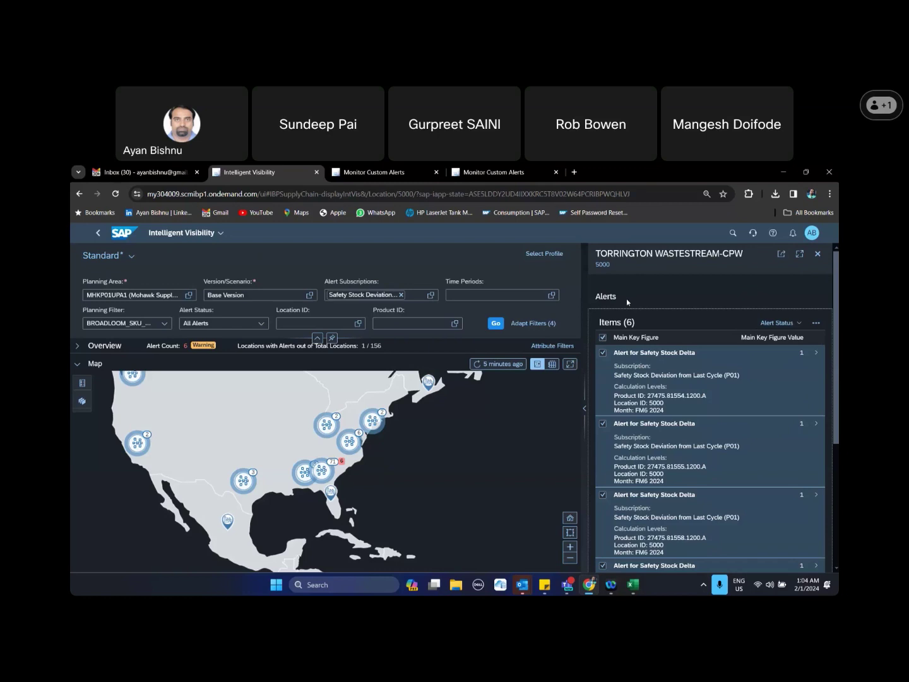
{"action": "left_click", "coordinate": [820, 253]}
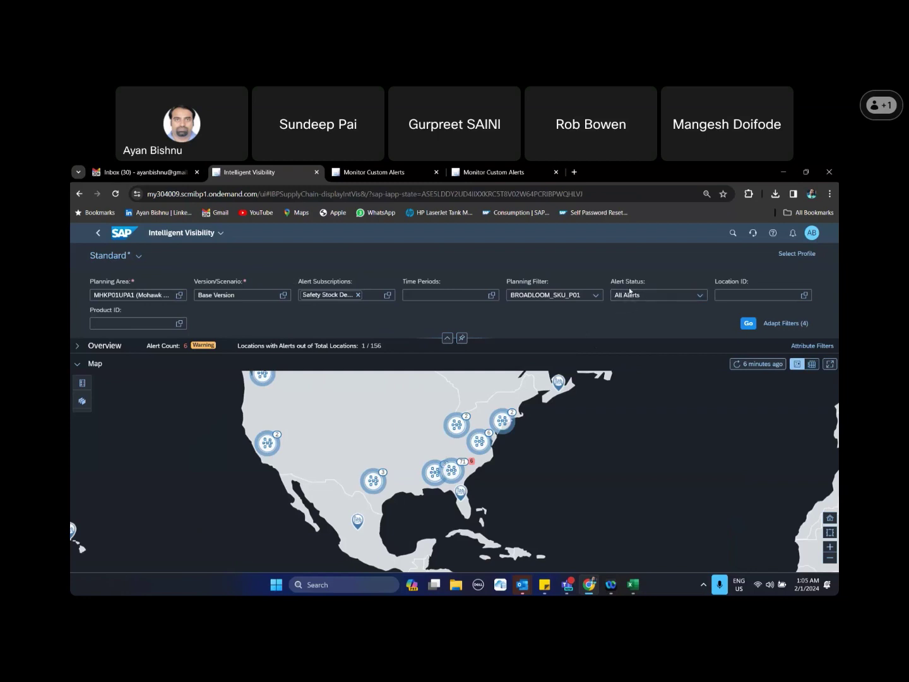
- Filter the map to Snoozed Alerts and open location 5000's single safety stock alert
{"action": "left_click", "coordinate": [700, 295]}
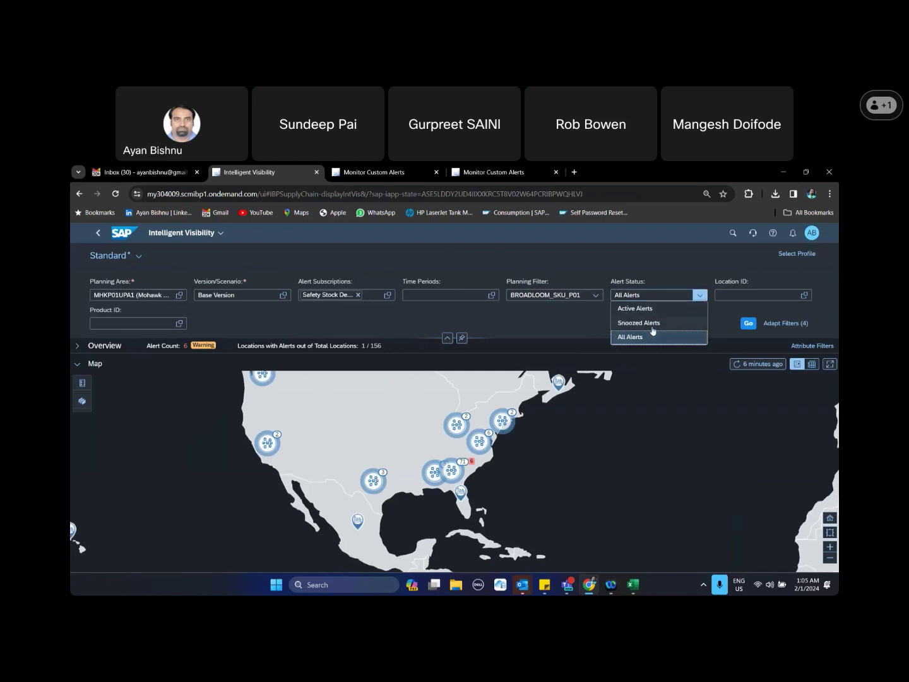
{"action": "left_click", "coordinate": [652, 324]}
{"action": "left_click", "coordinate": [748, 323]}
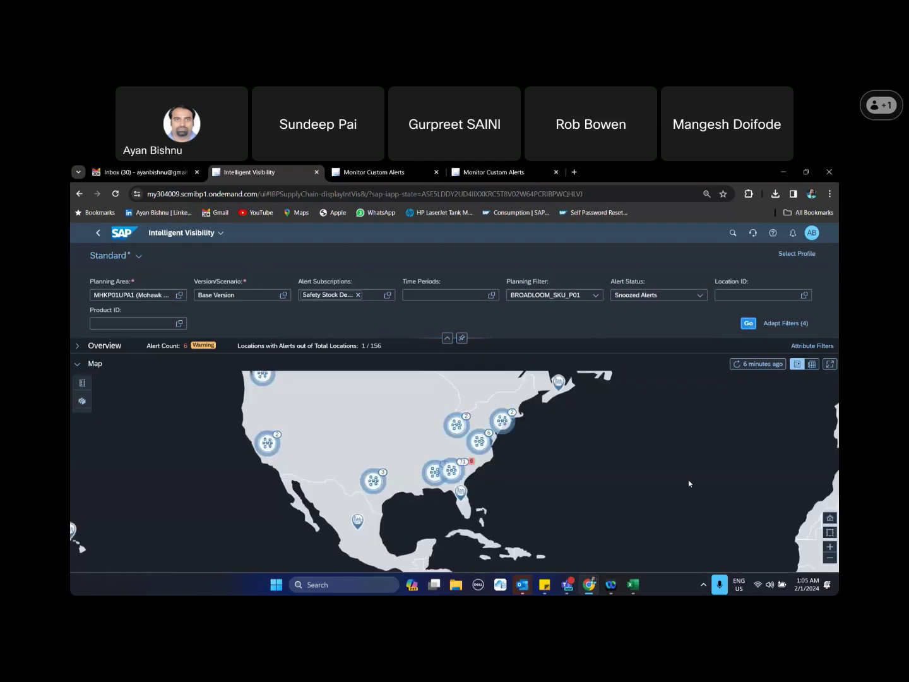
{"action": "left_click", "coordinate": [473, 465]}
{"action": "left_click", "coordinate": [370, 327]}
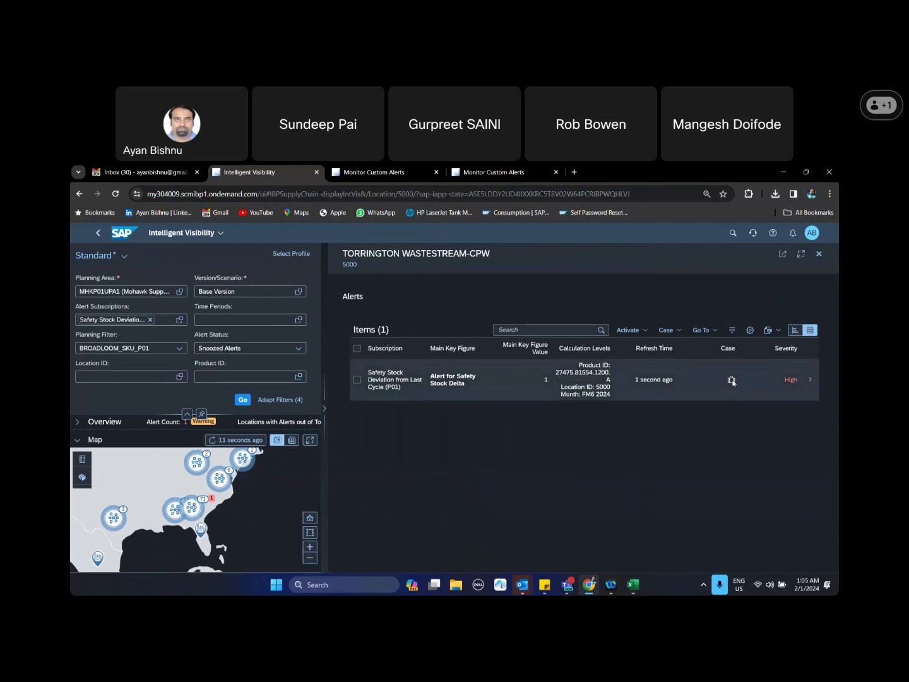
- Select product 27475.81554.1200.A's snoozed alert, cancel Activate for All Users, and close location 5000's list
{"action": "left_click", "coordinate": [357, 380]}
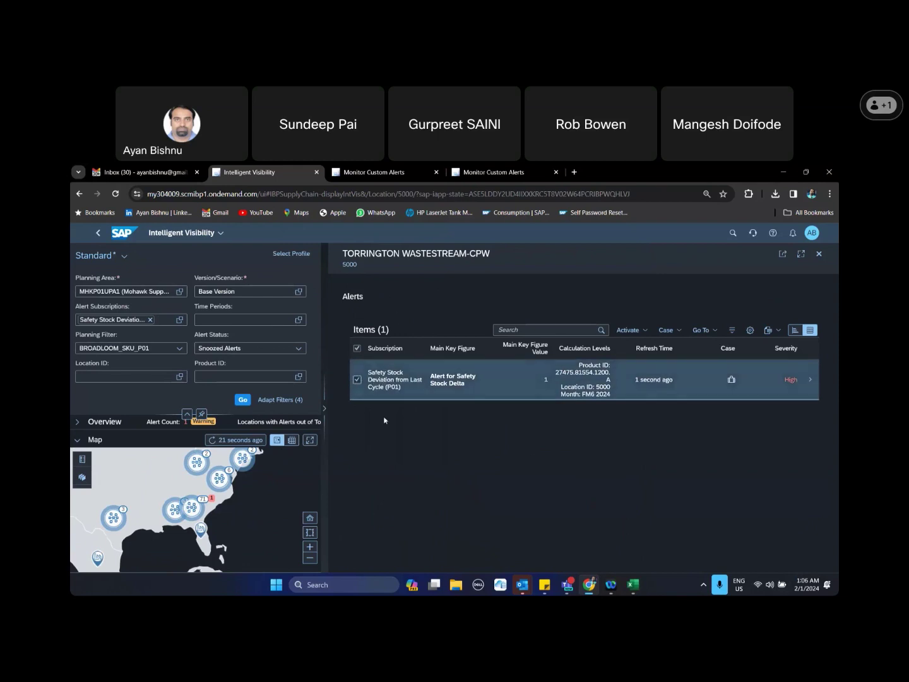
{"action": "left_click", "coordinate": [628, 330]}
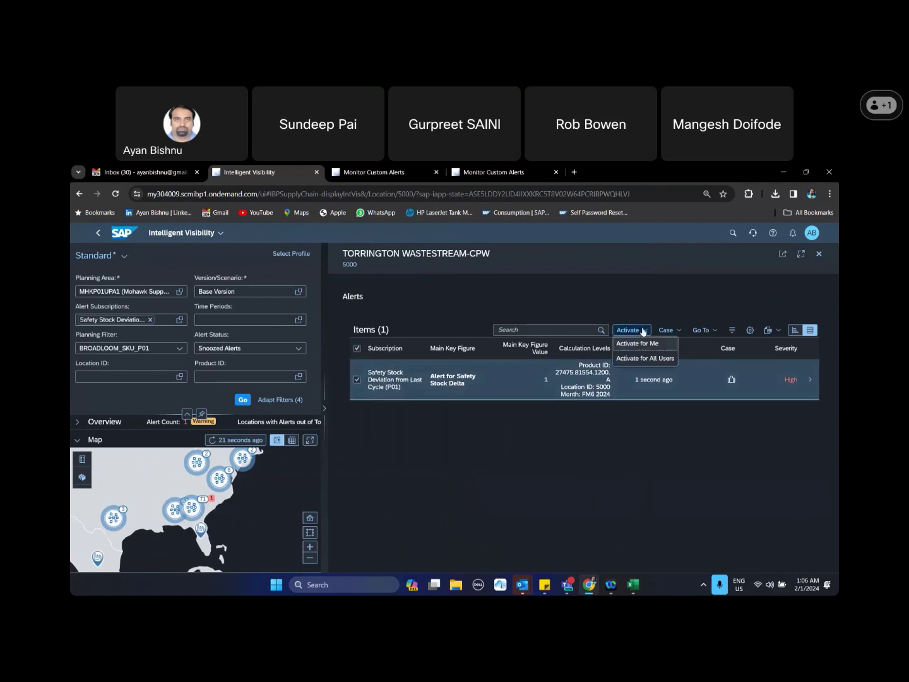
{"action": "left_click", "coordinate": [636, 359]}
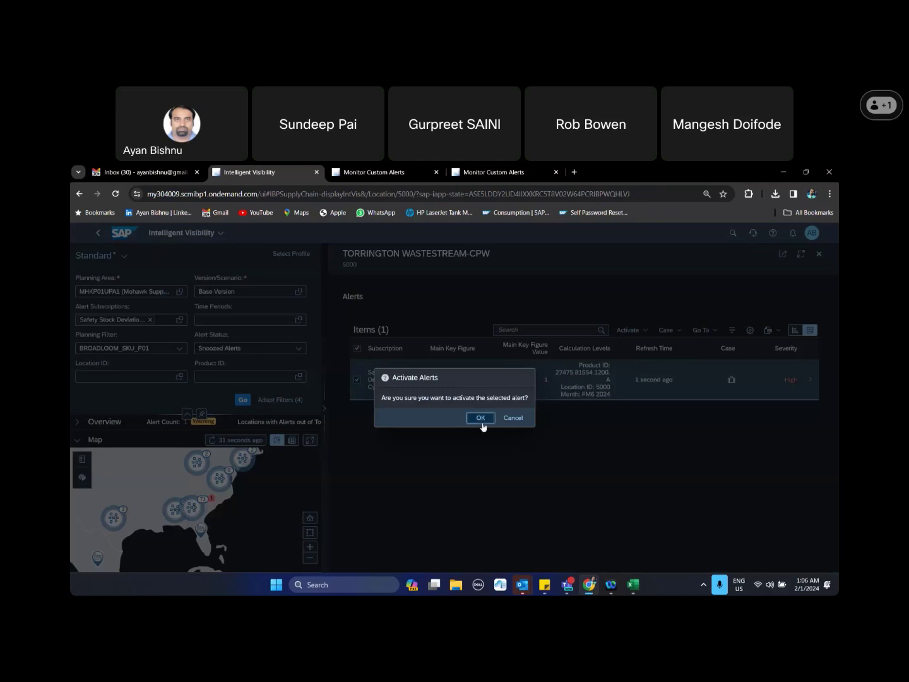
{"action": "left_click", "coordinate": [515, 418]}
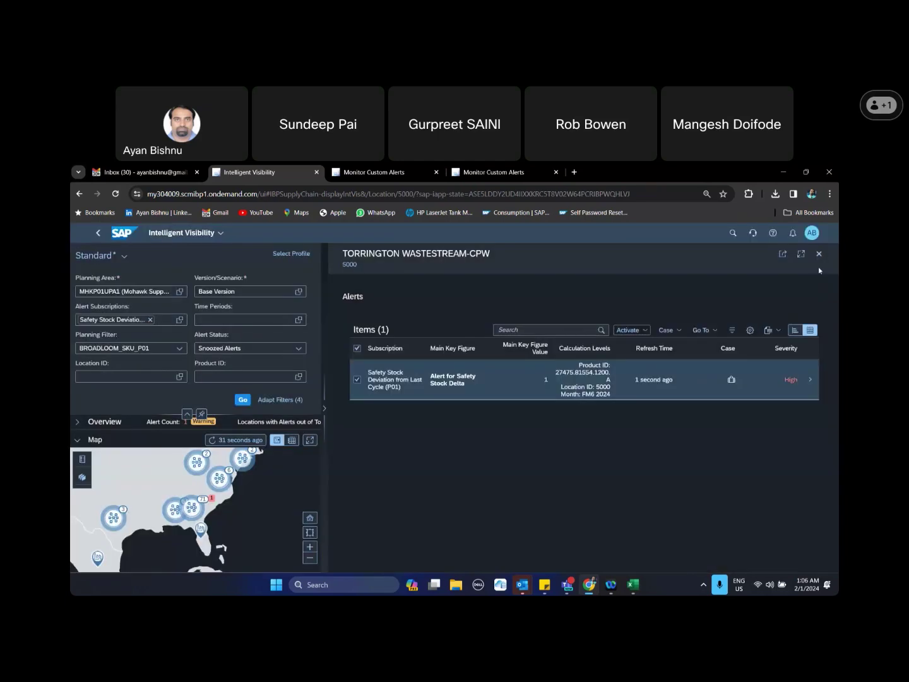
{"action": "left_click", "coordinate": [819, 253]}
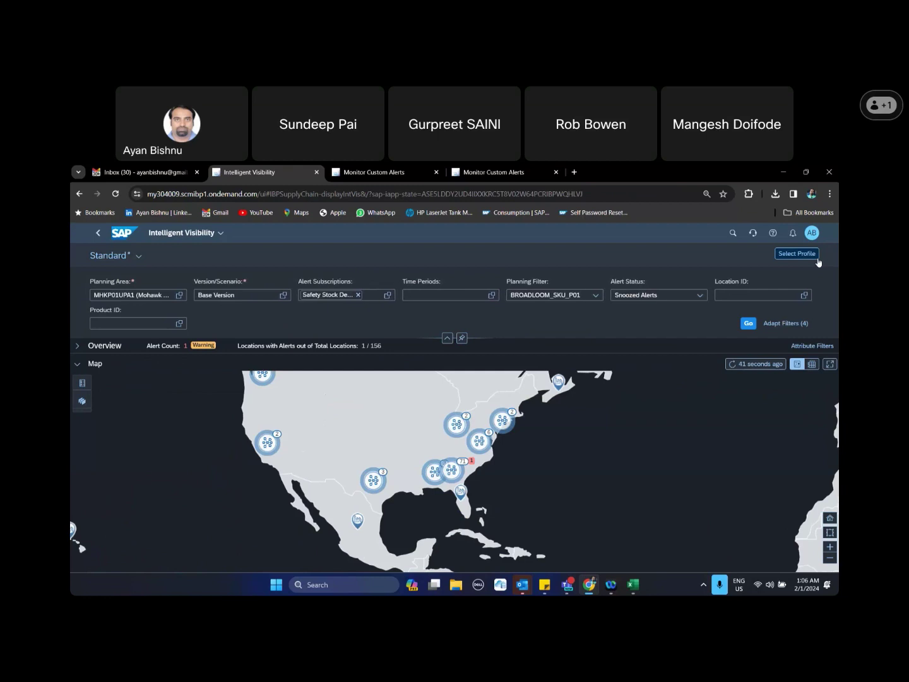
- Change the Alert Status filter to Active Alerts
{"action": "left_click", "coordinate": [699, 296]}
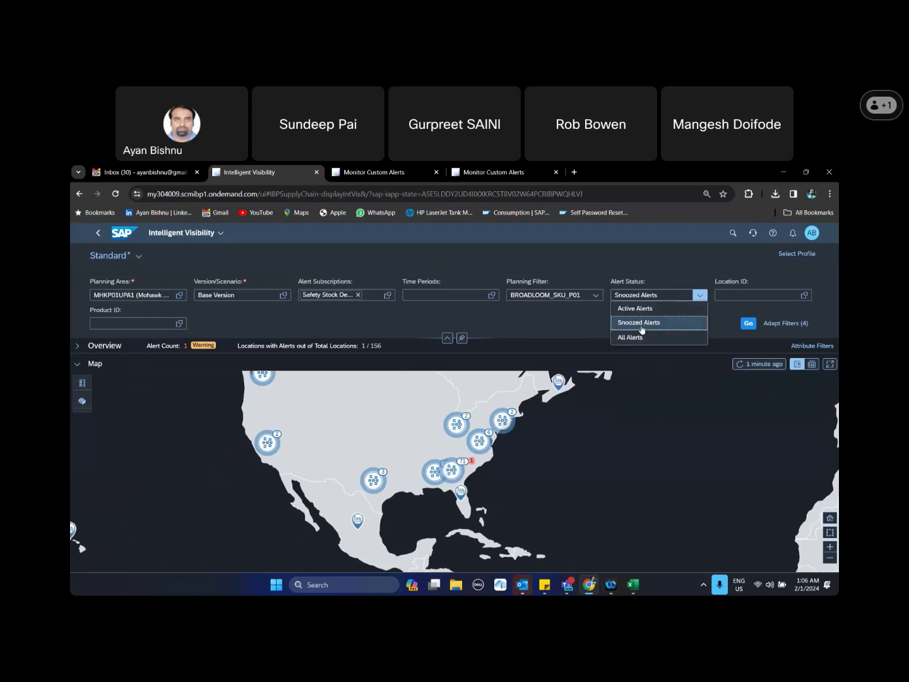
{"action": "left_click", "coordinate": [621, 340]}
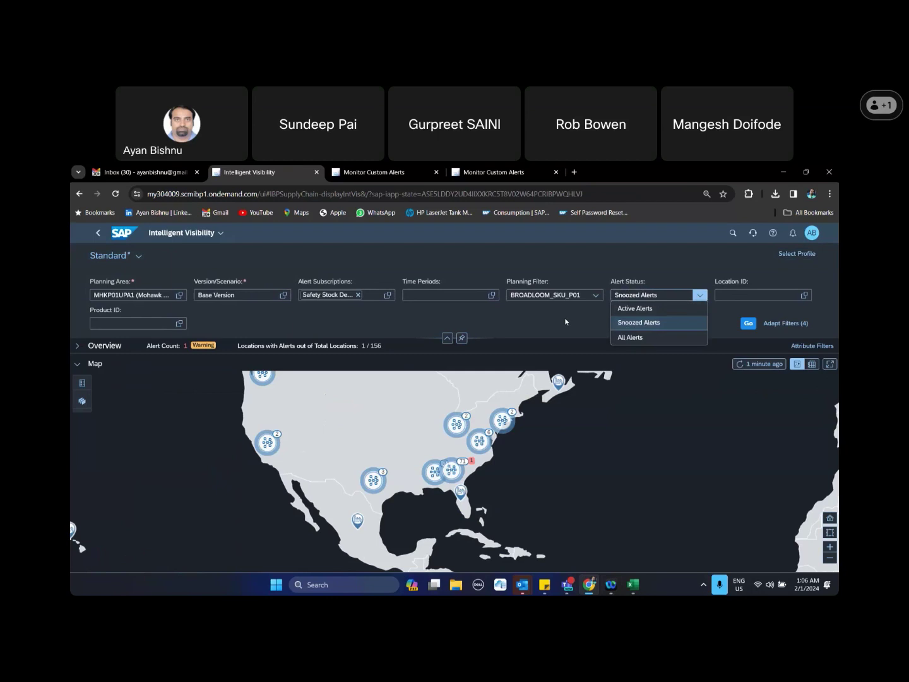
{"action": "left_click", "coordinate": [566, 321]}
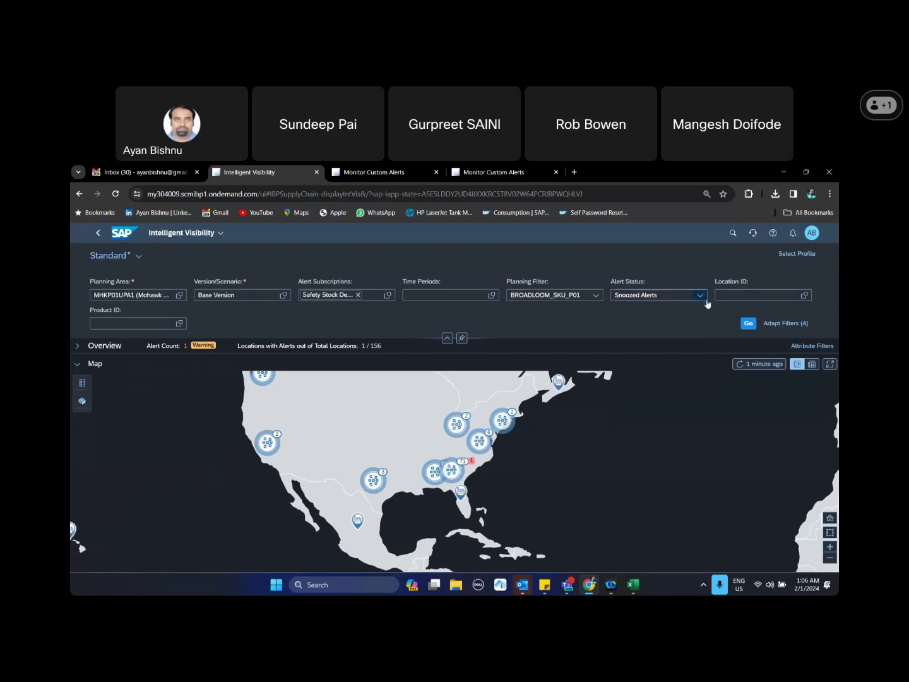
{"action": "left_click", "coordinate": [700, 295]}
{"action": "left_click", "coordinate": [635, 309]}
- Open location 5000 from the 71-alert cluster and select product 27475.81555.1200.A's alert
{"action": "left_click", "coordinate": [451, 471]}
{"action": "left_click", "coordinate": [350, 329]}
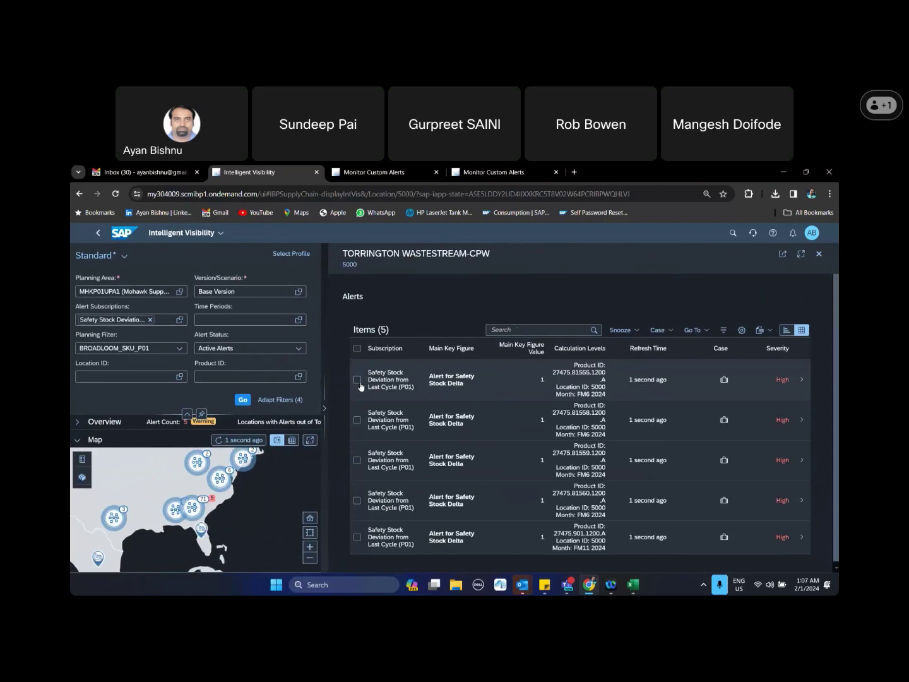
{"action": "left_click", "coordinate": [357, 371]}
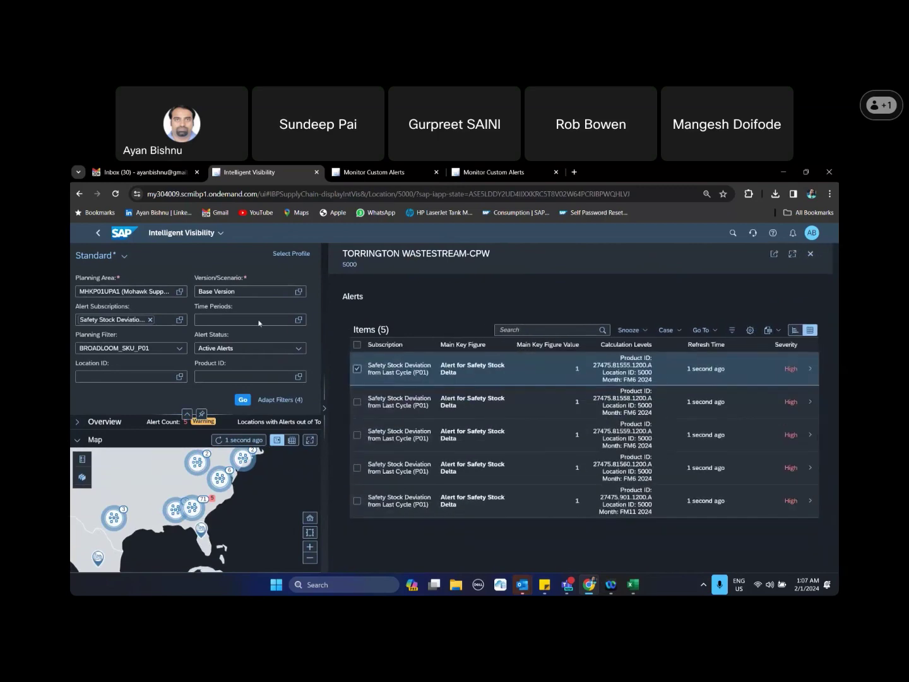
{"action": "left_click", "coordinate": [643, 331]}
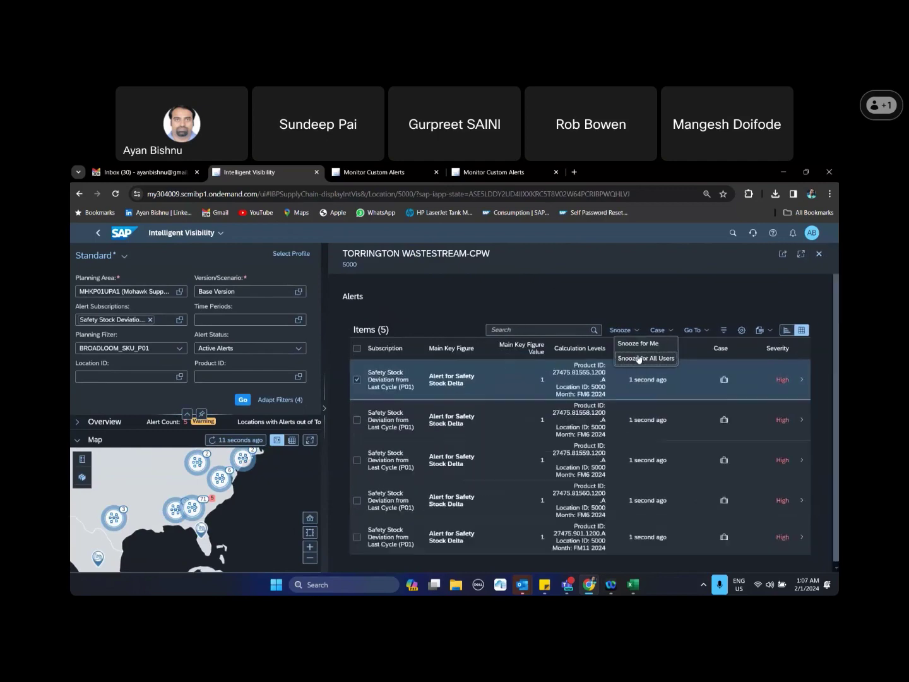
{"action": "left_click", "coordinate": [639, 358]}
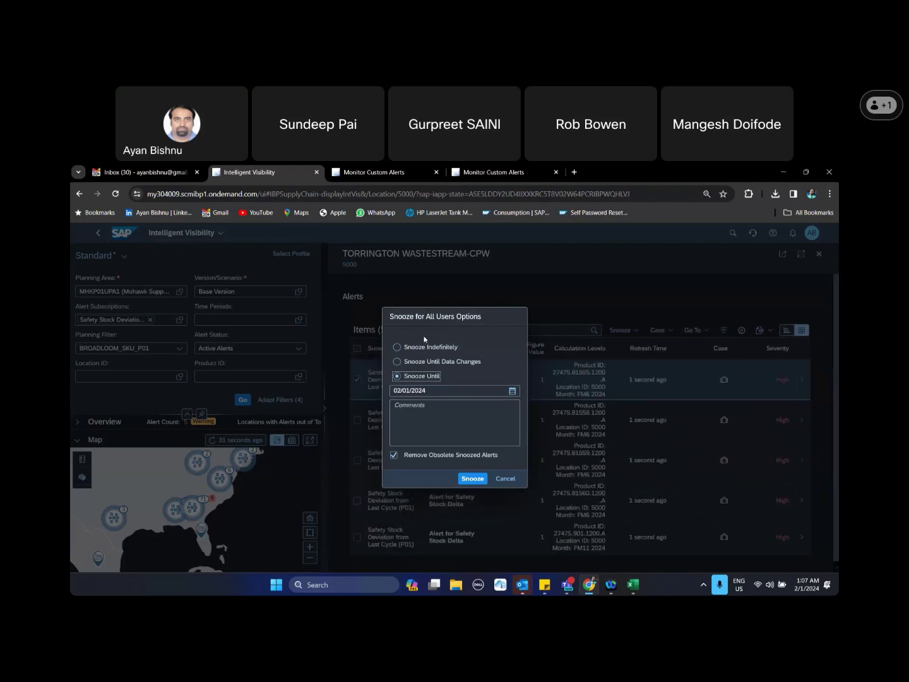
{"action": "left_click", "coordinate": [508, 478]}
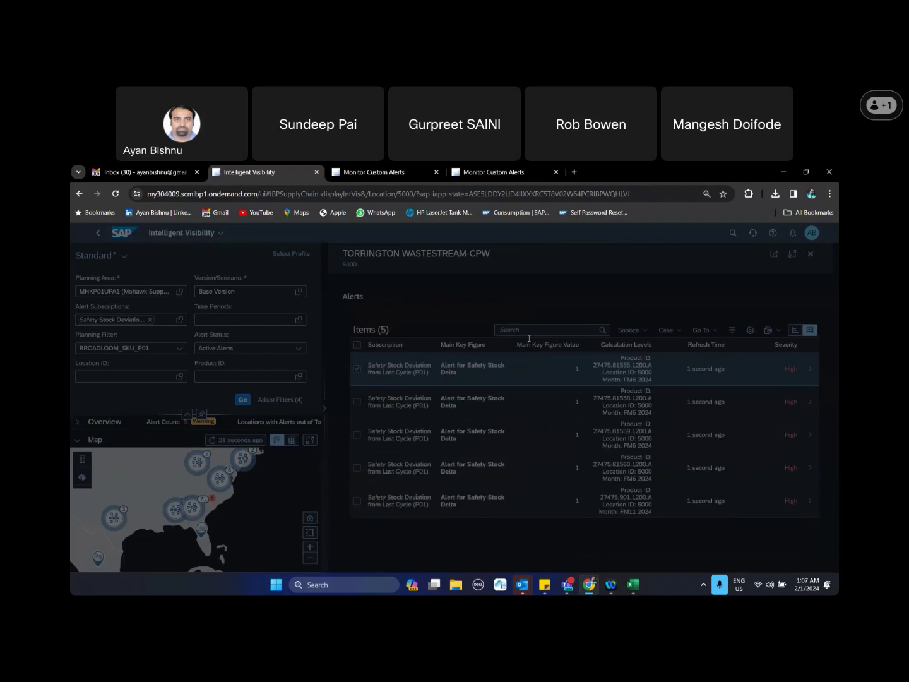
{"action": "left_click", "coordinate": [325, 408]}
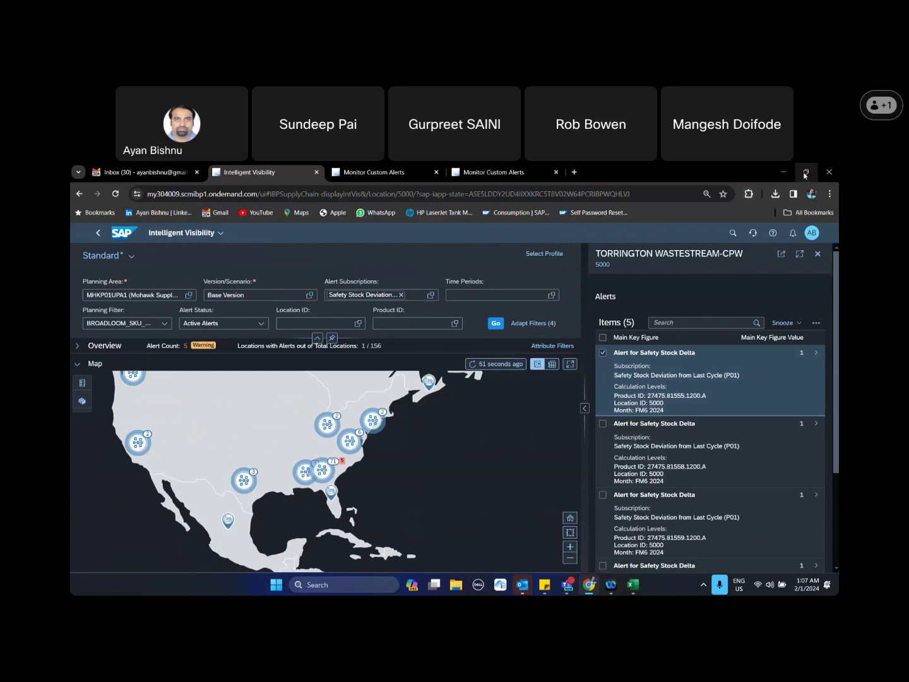
- Restore Chrome from full screen to a smaller window showing the desktop
{"action": "mouse_move", "coordinate": [808, 176]}
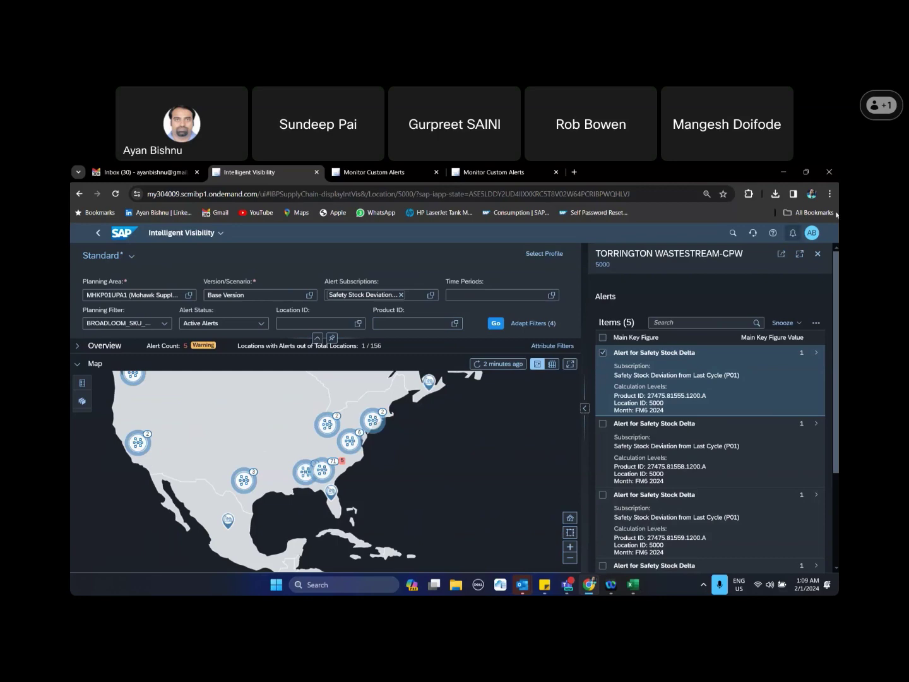
{"action": "left_click", "coordinate": [806, 172]}
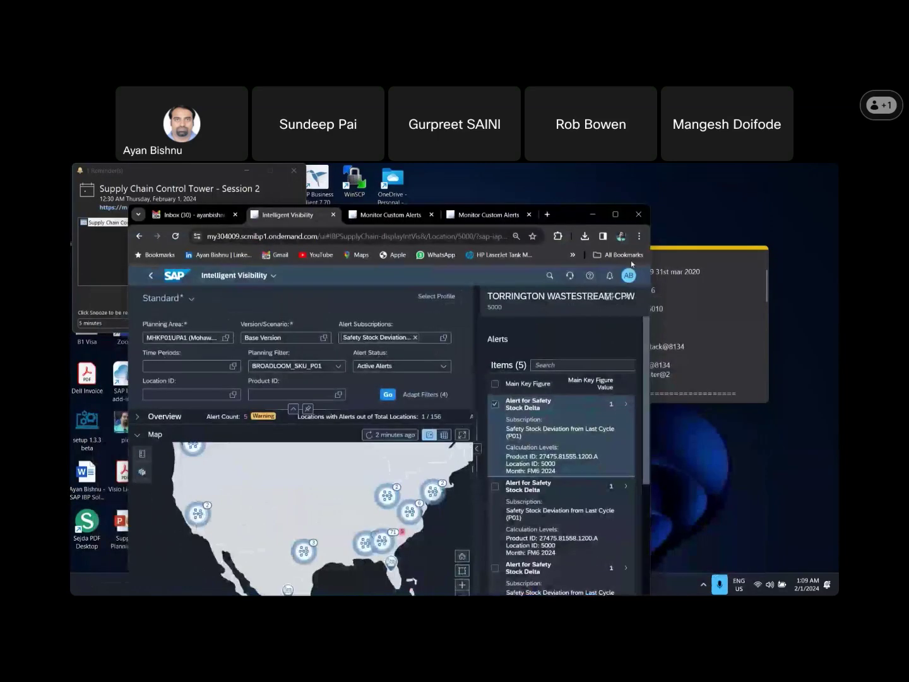
- Maximize the browser again and go to the SAP IBP home launchpad
{"action": "left_click", "coordinate": [536, 215]}
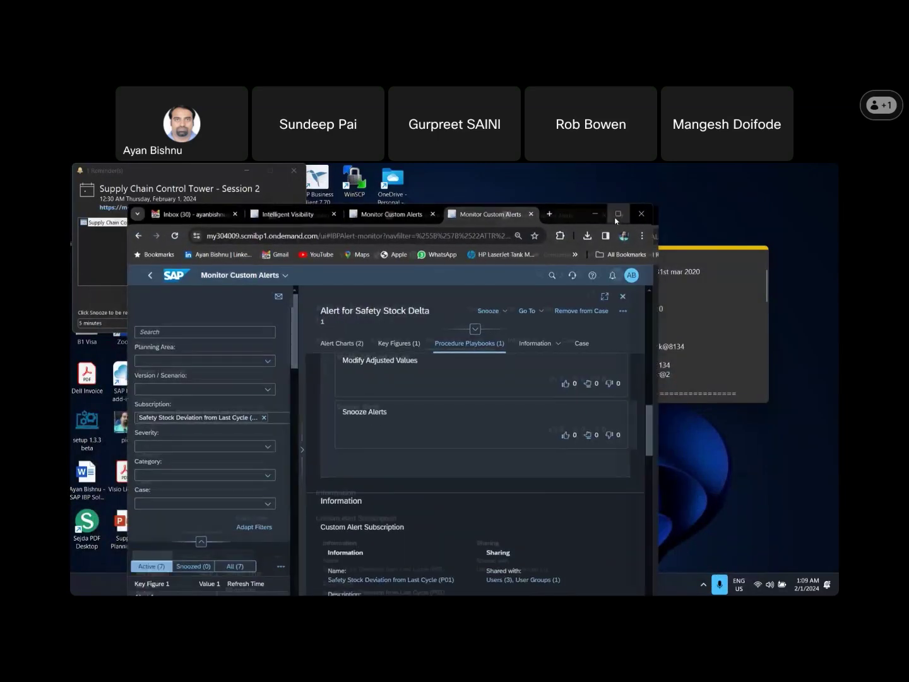
{"action": "left_click", "coordinate": [619, 212]}
{"action": "left_click", "coordinate": [120, 236]}
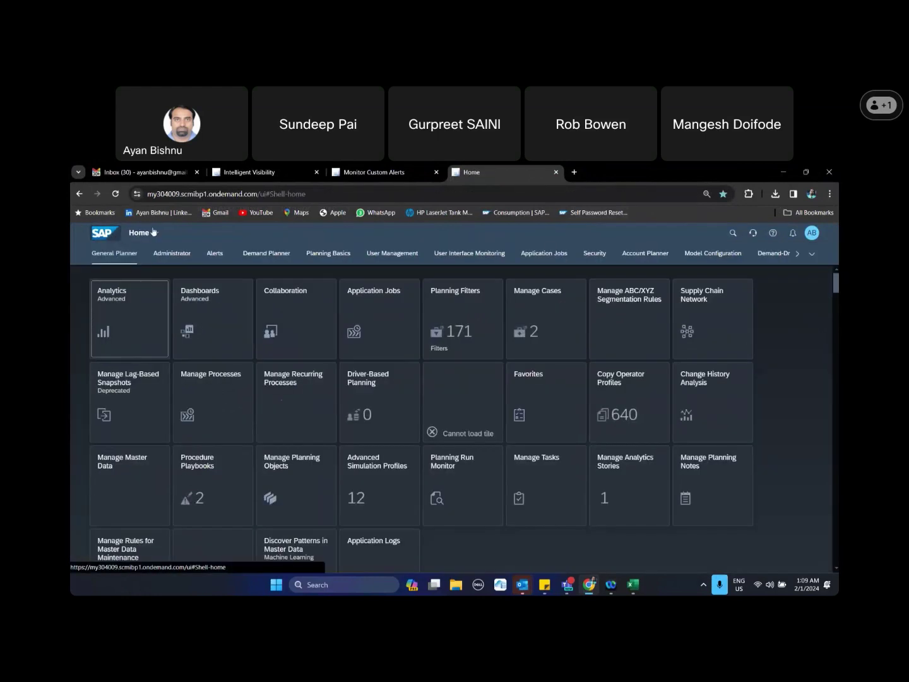
- Search 'stor', open Manage Analytics Stories, and open the IO_SCCT story
{"action": "left_click", "coordinate": [731, 233]}
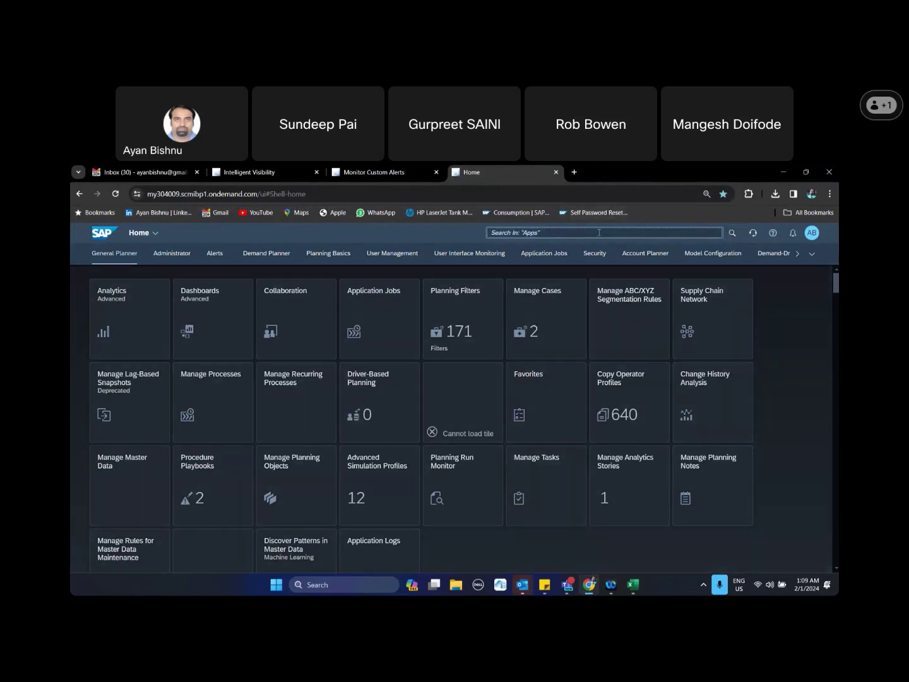
{"action": "type", "text": "stor"}
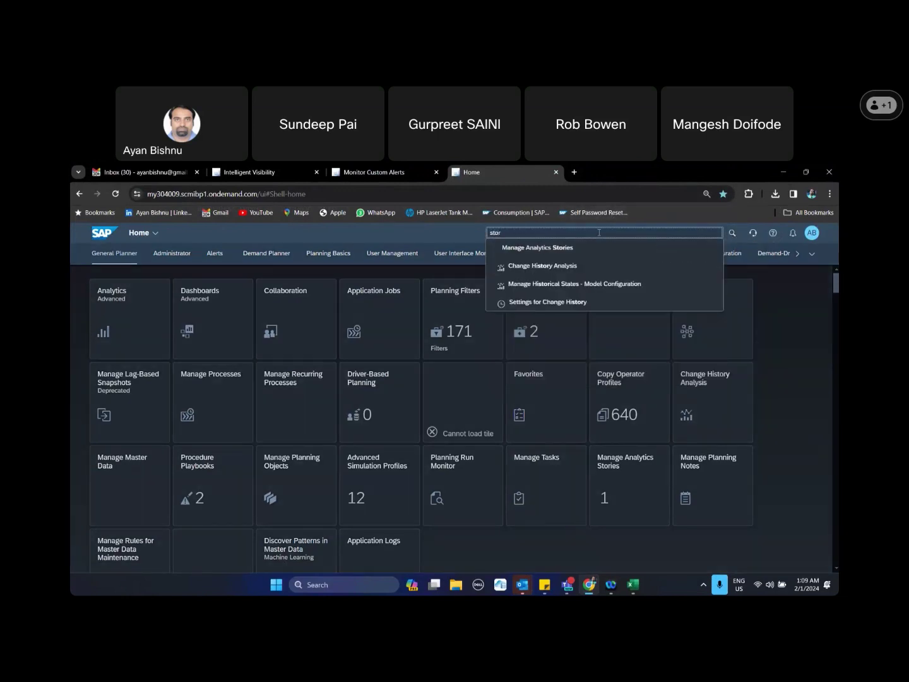
{"action": "left_click", "coordinate": [551, 247]}
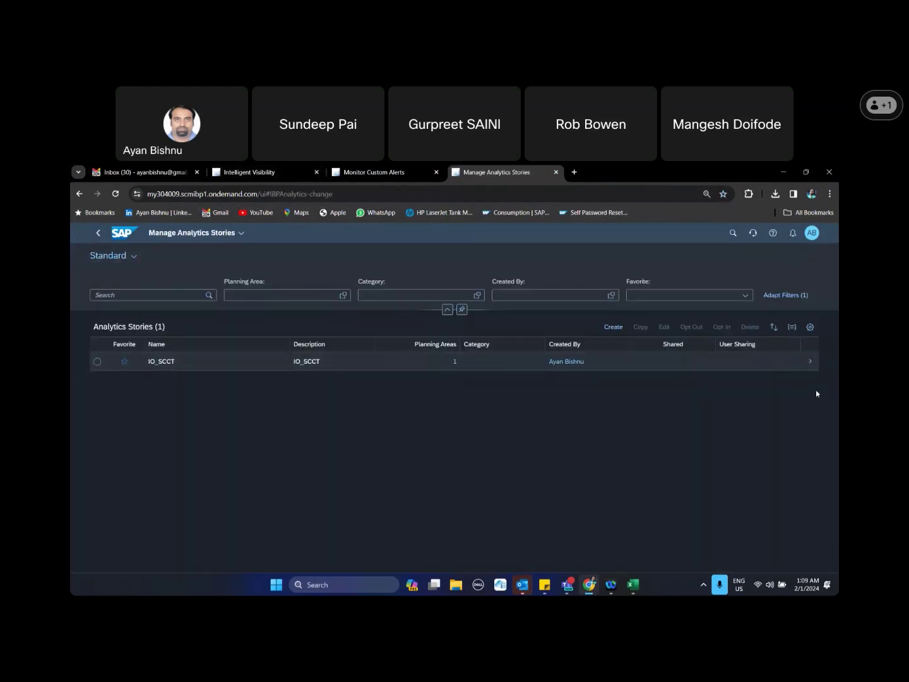
{"action": "left_click", "coordinate": [810, 365]}
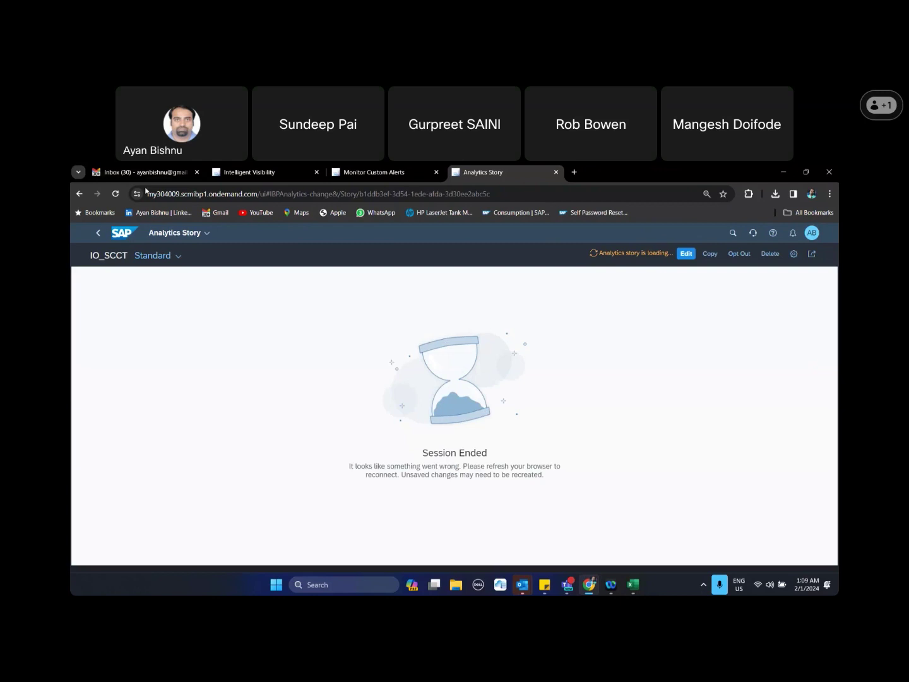
- Reload after the session error and confirm IO_SCCT variables USD and 1BU, dismissing chat notifications
{"action": "left_click", "coordinate": [115, 194]}
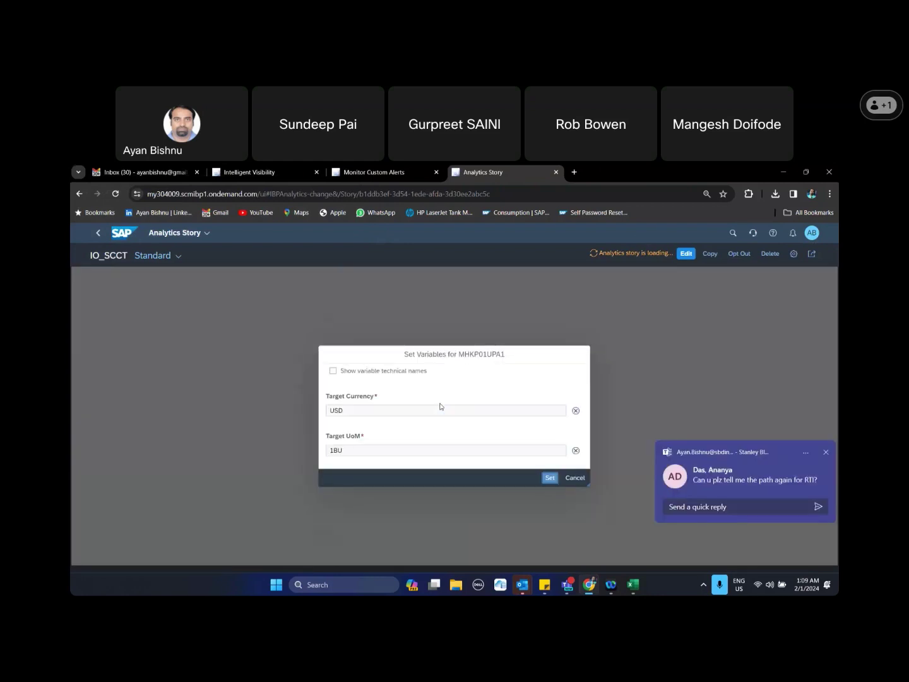
{"action": "left_click", "coordinate": [826, 453]}
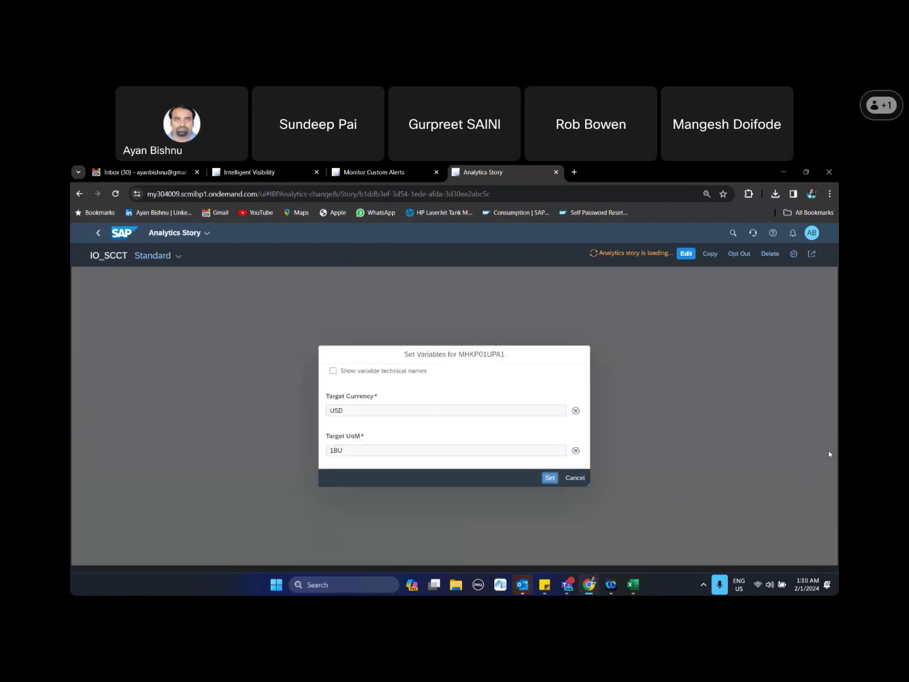
{"action": "left_click", "coordinate": [552, 478]}
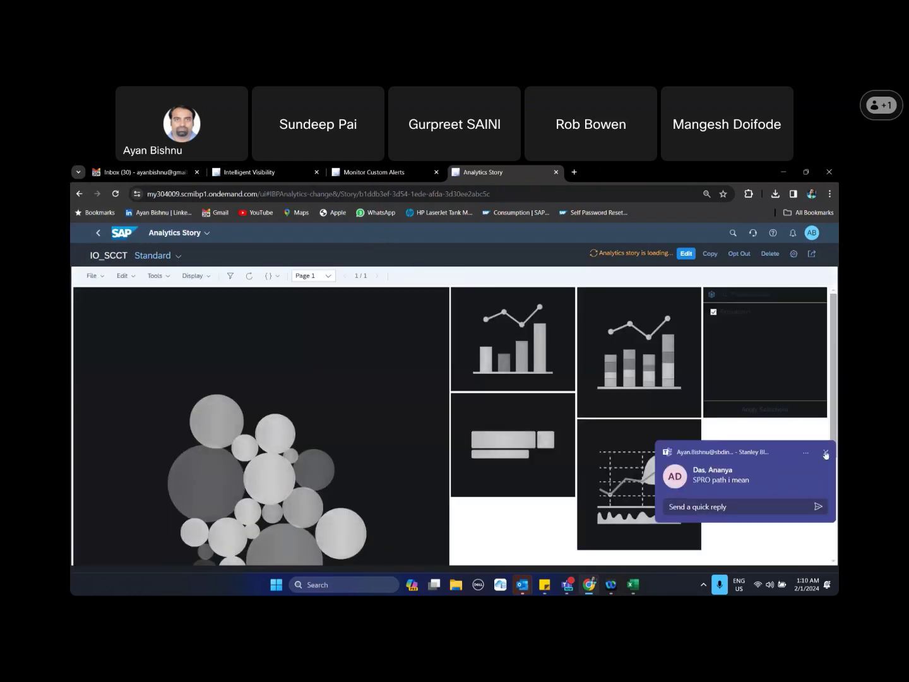
{"action": "left_click", "coordinate": [826, 454]}
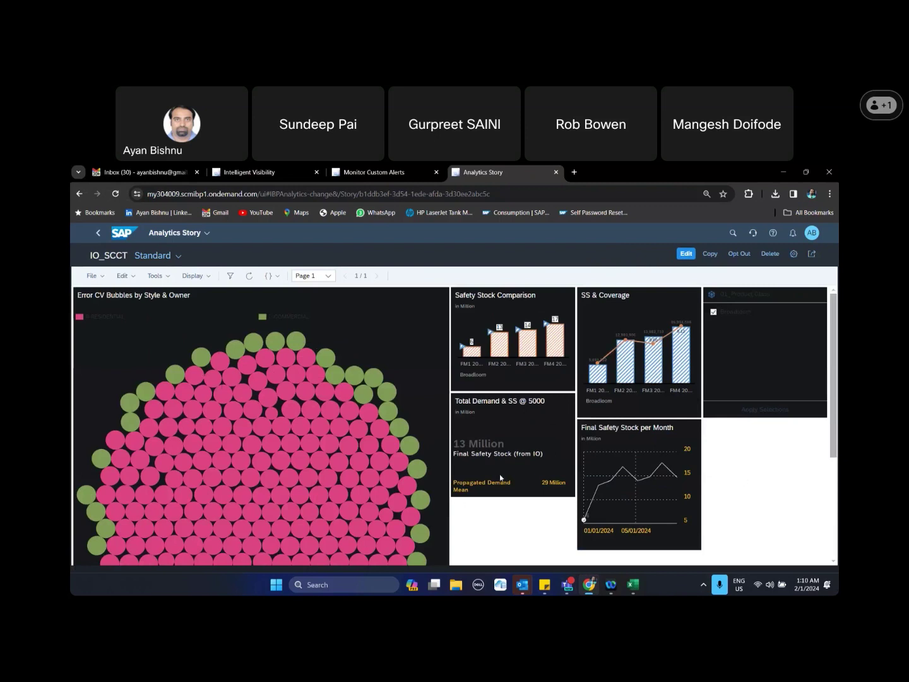
- Open IO_SCCT for editing, prompting for planning area MHKP01UPA1 variables USD and 1BU
{"action": "left_click", "coordinate": [685, 254]}
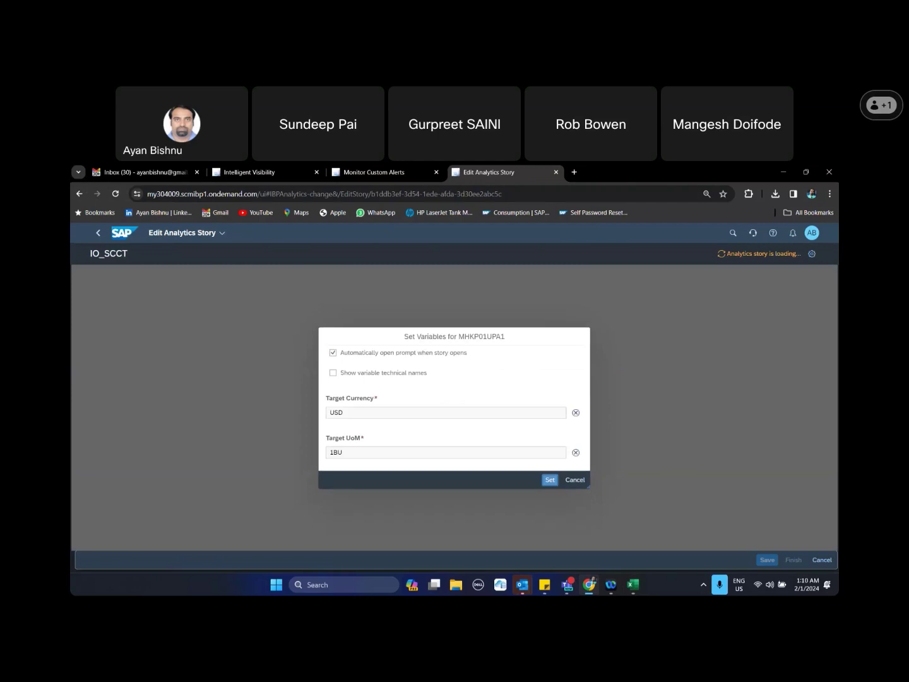
- Confirm the USD and 1BU variables and browse the story canvas, inspecting a bubble value
{"action": "left_click", "coordinate": [548, 480]}
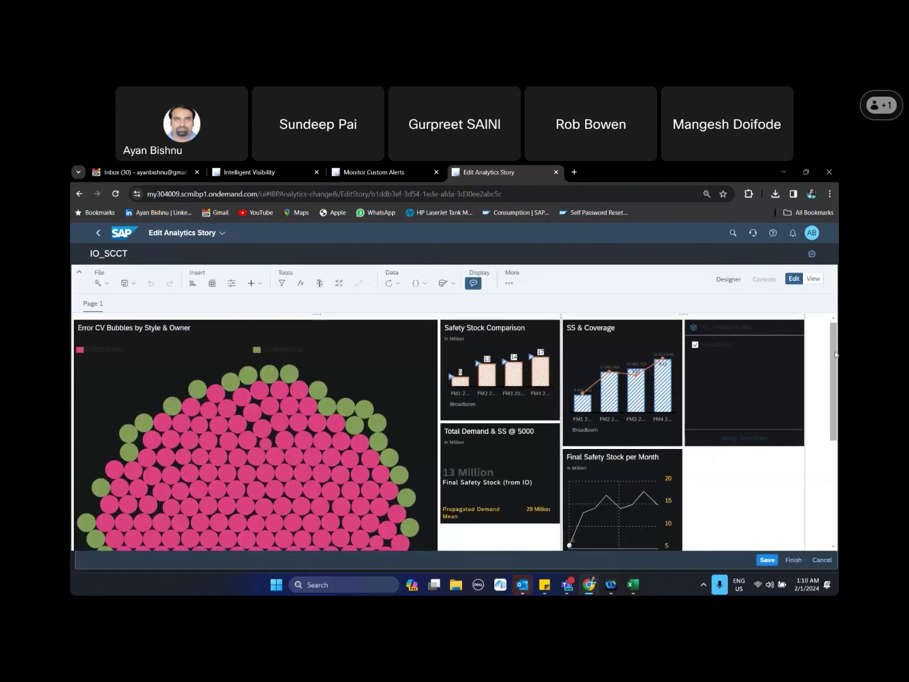
{"action": "scroll", "coordinate": [834, 340], "scroll_direction": "down", "scroll_amount": 2}
{"action": "scroll", "coordinate": [702, 358], "scroll_direction": "up", "scroll_amount": 2}
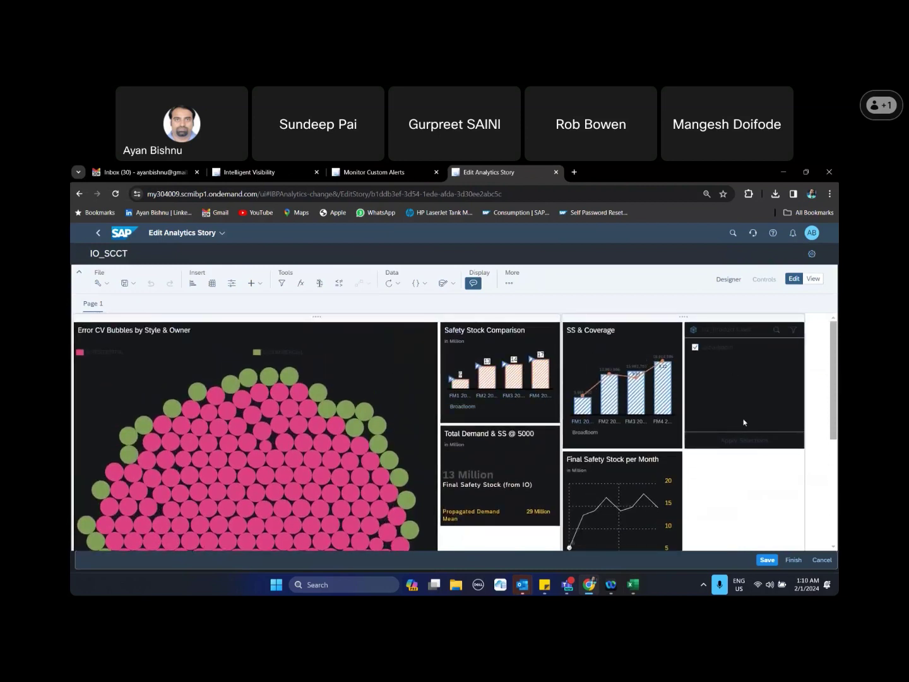
{"action": "scroll", "coordinate": [755, 447], "scroll_direction": "down", "scroll_amount": 2}
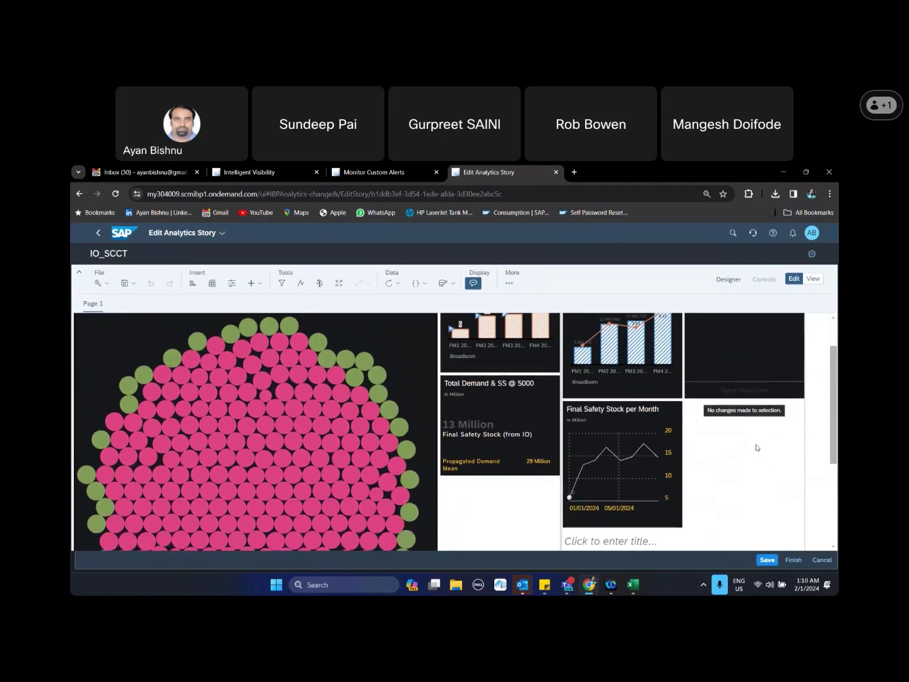
{"action": "scroll", "coordinate": [763, 468], "scroll_direction": "up", "scroll_amount": 2}
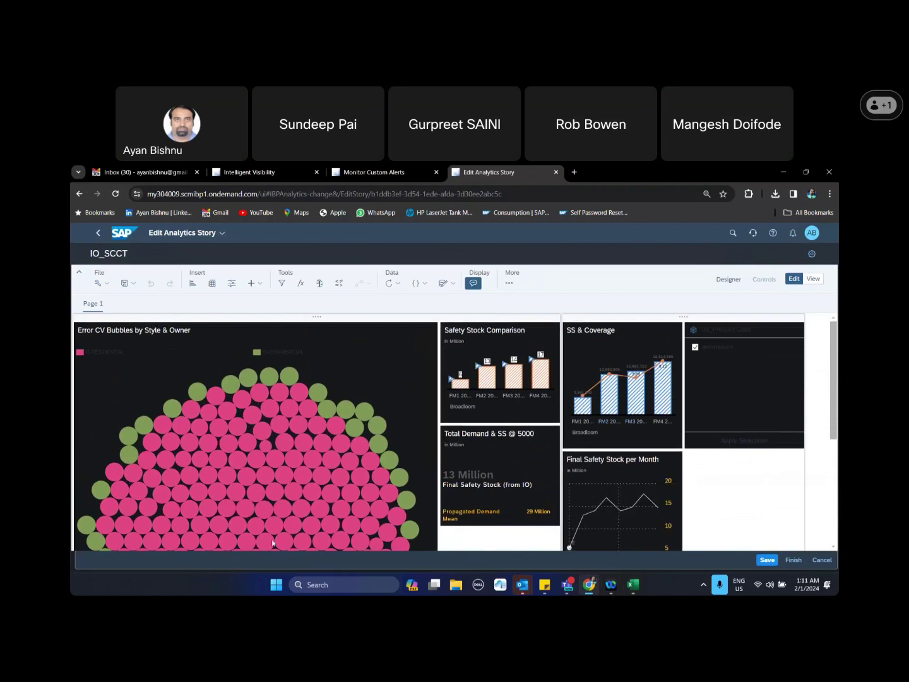
{"action": "mouse_move", "coordinate": [276, 489]}
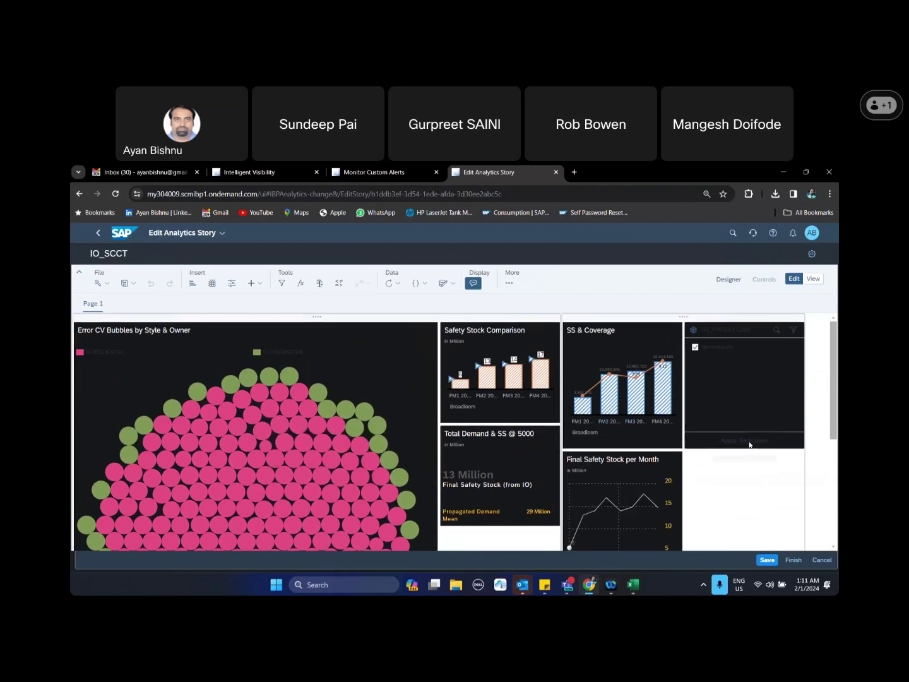
- Scroll through the safety stock charts, check another bubble value, and switch the story to view mode
{"action": "scroll", "coordinate": [633, 547], "scroll_direction": "down", "scroll_amount": 2}
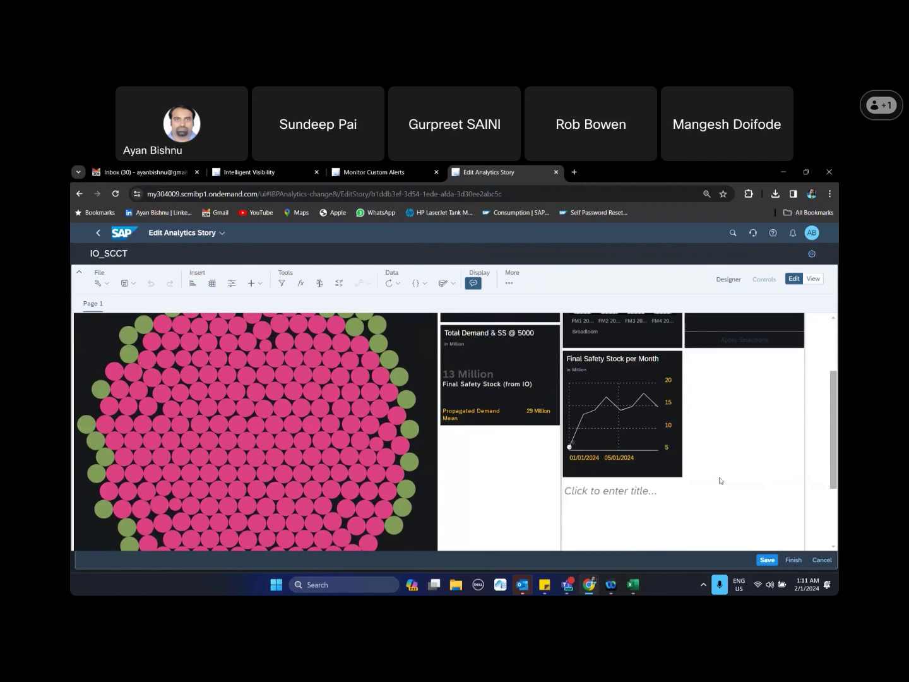
{"action": "scroll", "coordinate": [746, 452], "scroll_direction": "down", "scroll_amount": 1}
{"action": "scroll", "coordinate": [747, 451], "scroll_direction": "down", "scroll_amount": 2}
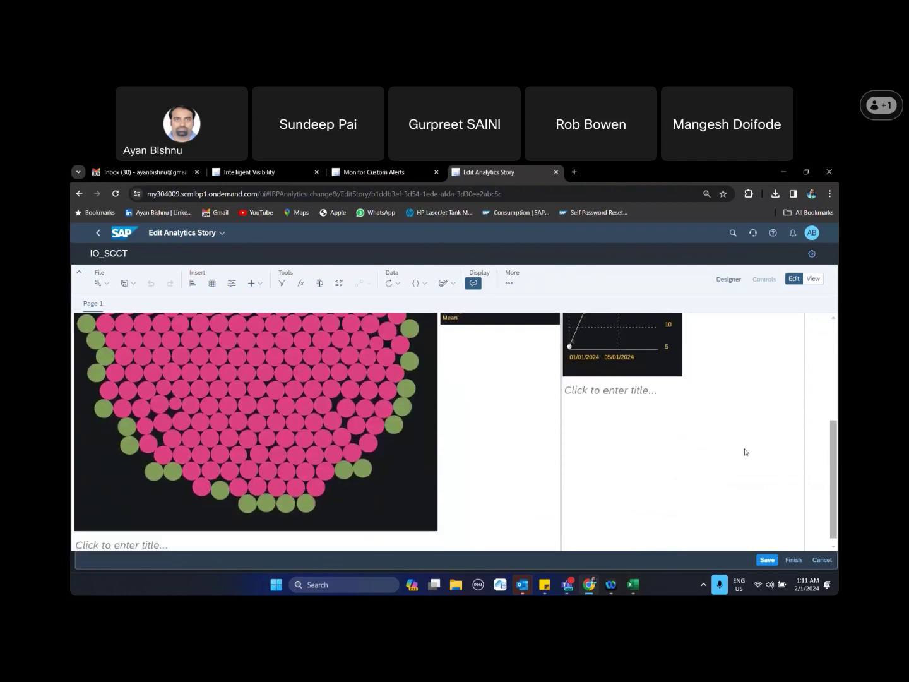
{"action": "scroll", "coordinate": [753, 467], "scroll_direction": "up", "scroll_amount": 5}
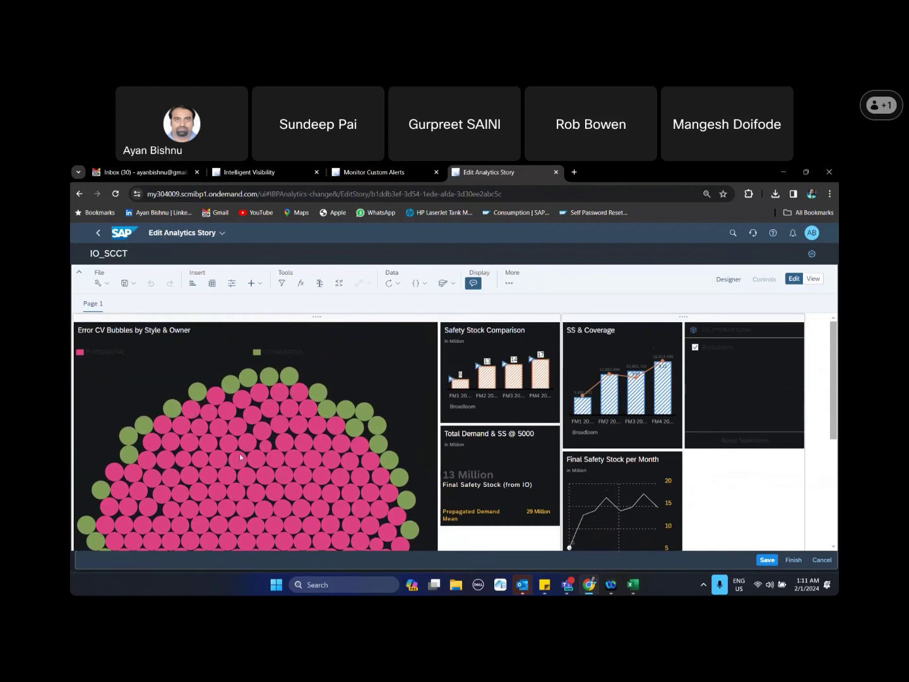
{"action": "scroll", "coordinate": [240, 457], "scroll_direction": "down", "scroll_amount": 3}
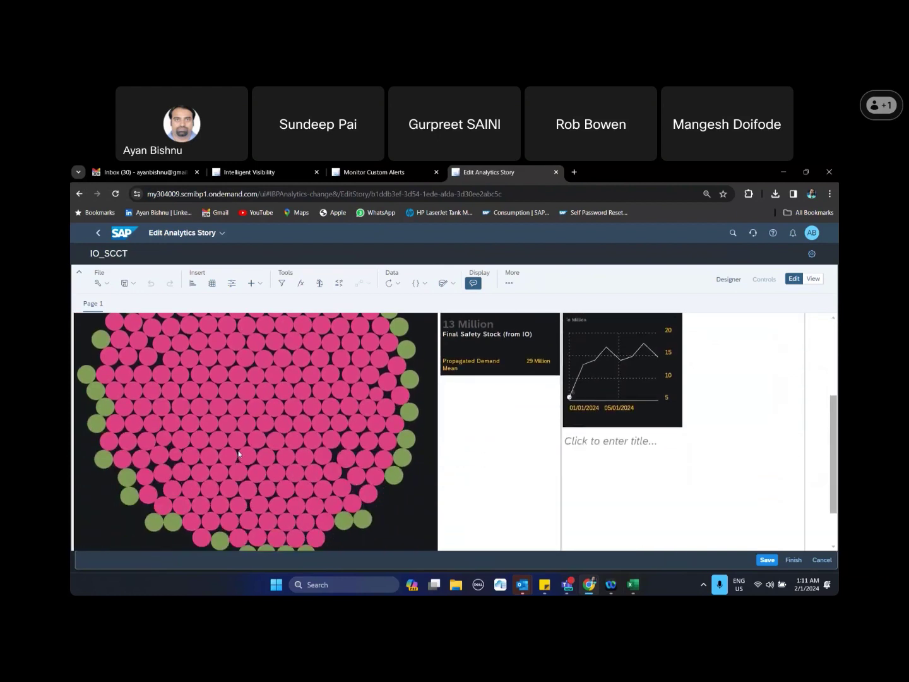
{"action": "scroll", "coordinate": [238, 454], "scroll_direction": "up", "scroll_amount": 3}
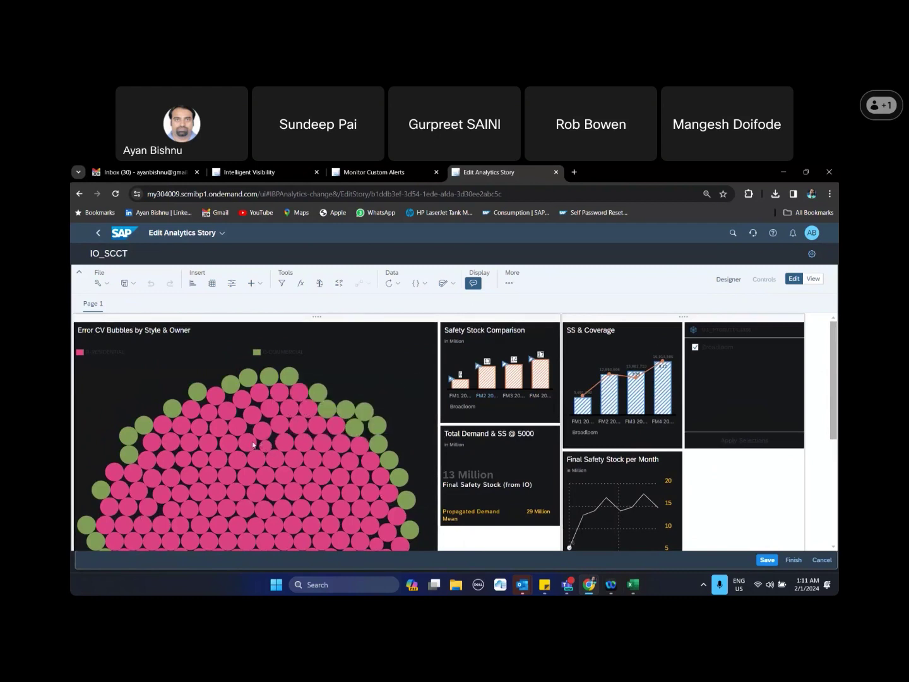
{"action": "mouse_move", "coordinate": [252, 444]}
{"action": "scroll", "coordinate": [347, 366], "scroll_direction": "down", "scroll_amount": 1}
{"action": "scroll", "coordinate": [347, 367], "scroll_direction": "up", "scroll_amount": 1}
{"action": "left_click", "coordinate": [816, 279]}
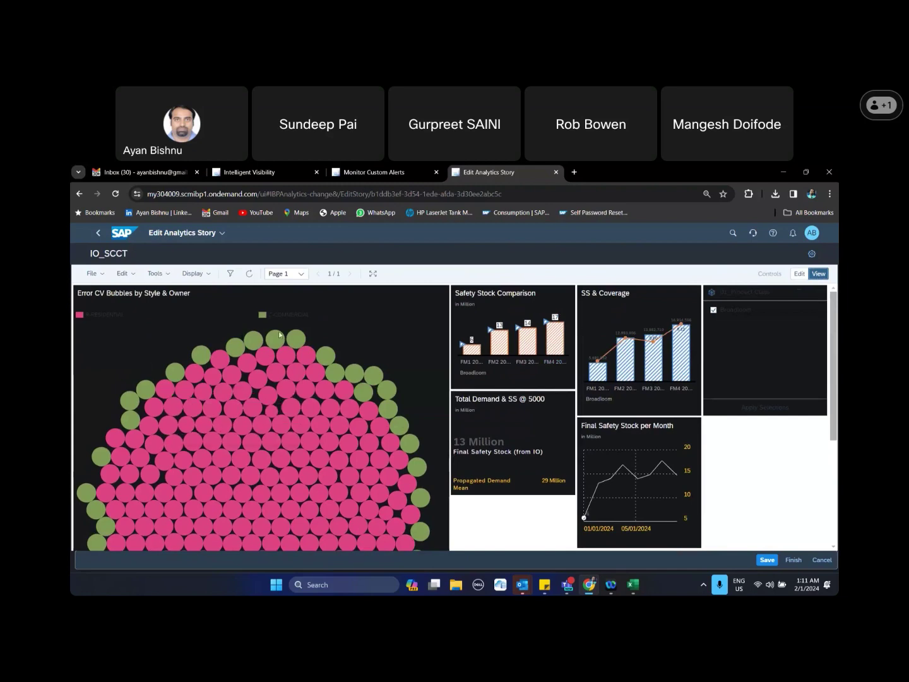
- Read the data-point values on the IO_SCCT story's bubble, bar and line charts
{"action": "scroll", "coordinate": [410, 396], "scroll_direction": "down", "scroll_amount": 1}
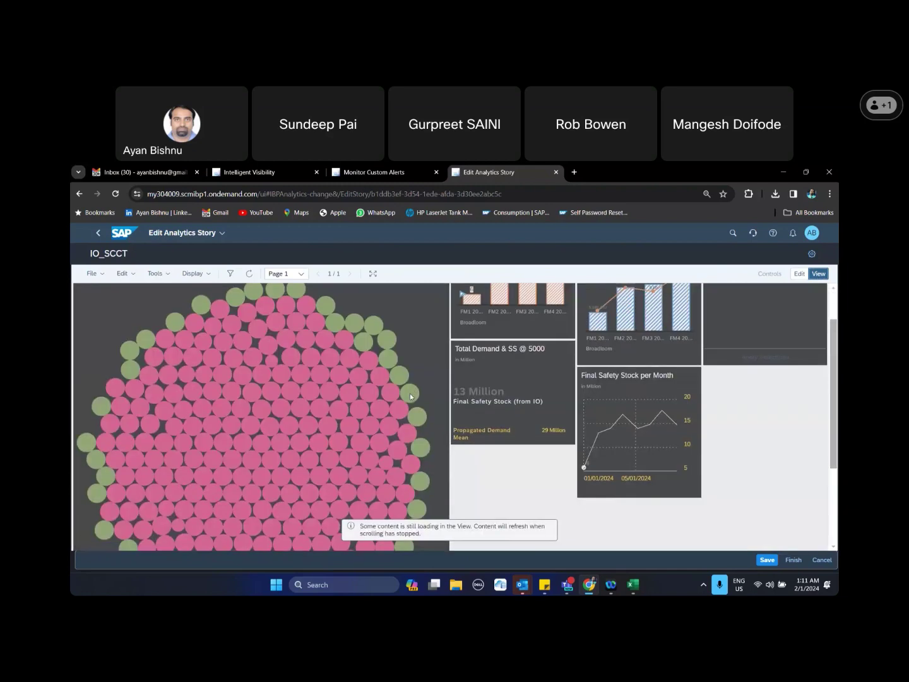
{"action": "scroll", "coordinate": [365, 387], "scroll_direction": "up", "scroll_amount": 1}
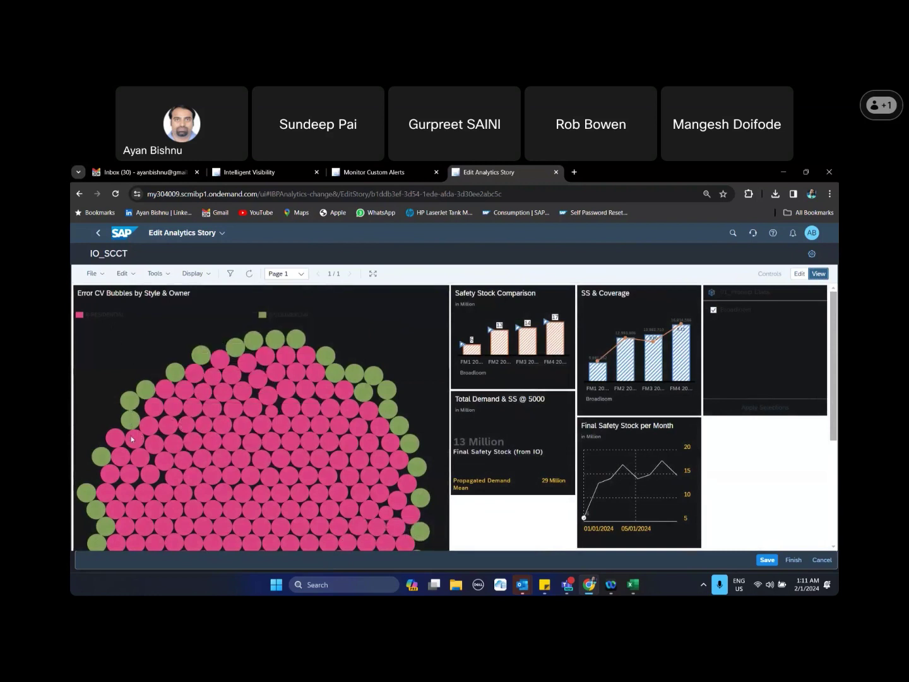
{"action": "mouse_move", "coordinate": [271, 401]}
{"action": "mouse_move", "coordinate": [283, 513]}
{"action": "mouse_move", "coordinate": [468, 350]}
{"action": "mouse_move", "coordinate": [599, 378]}
{"action": "mouse_move", "coordinate": [610, 451]}
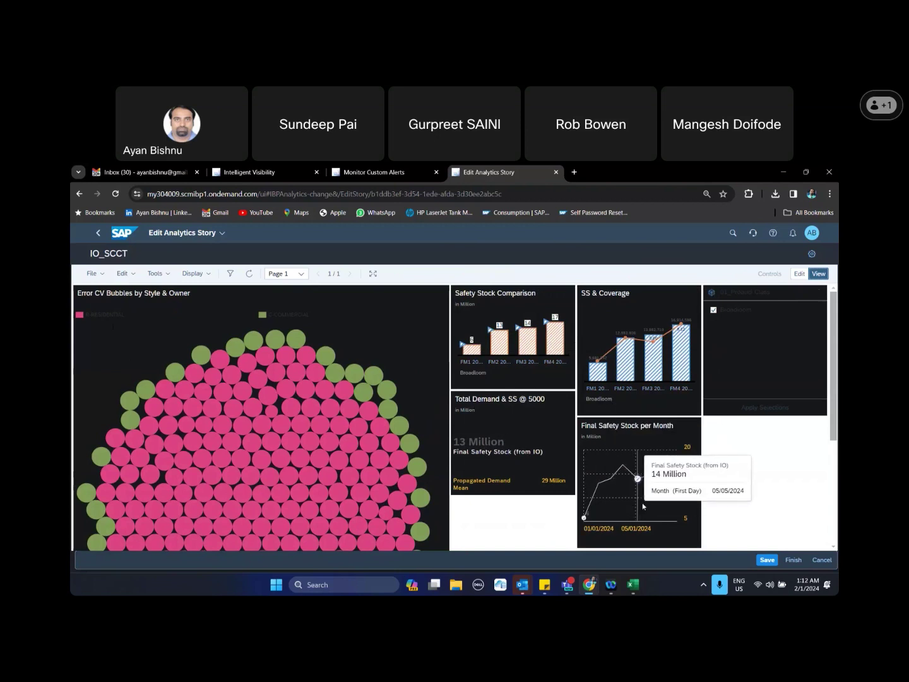
{"action": "scroll", "coordinate": [610, 453], "scroll_direction": "down", "scroll_amount": 1}
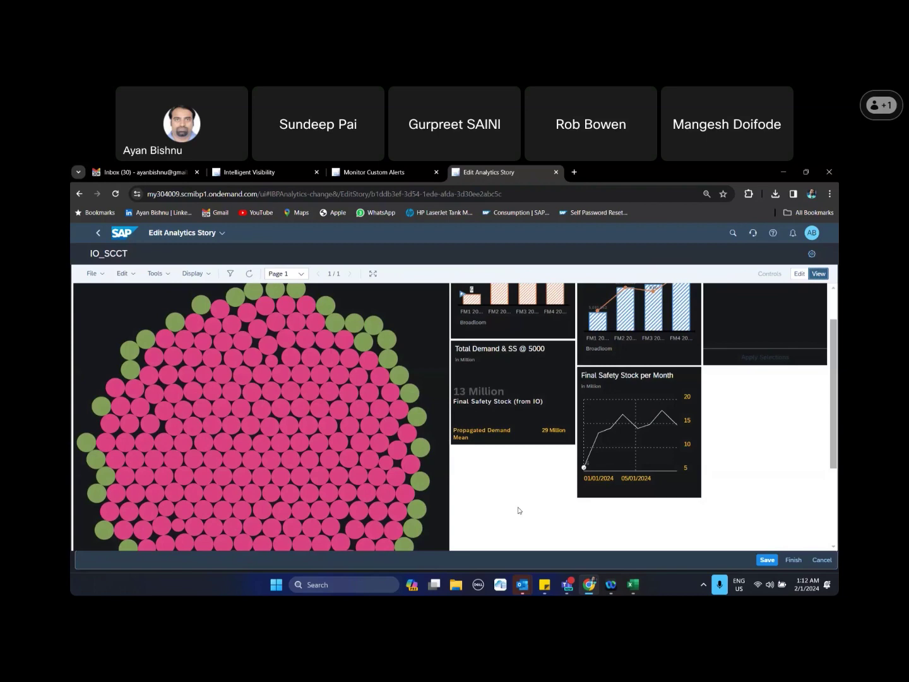
{"action": "scroll", "coordinate": [511, 498], "scroll_direction": "up", "scroll_amount": 1}
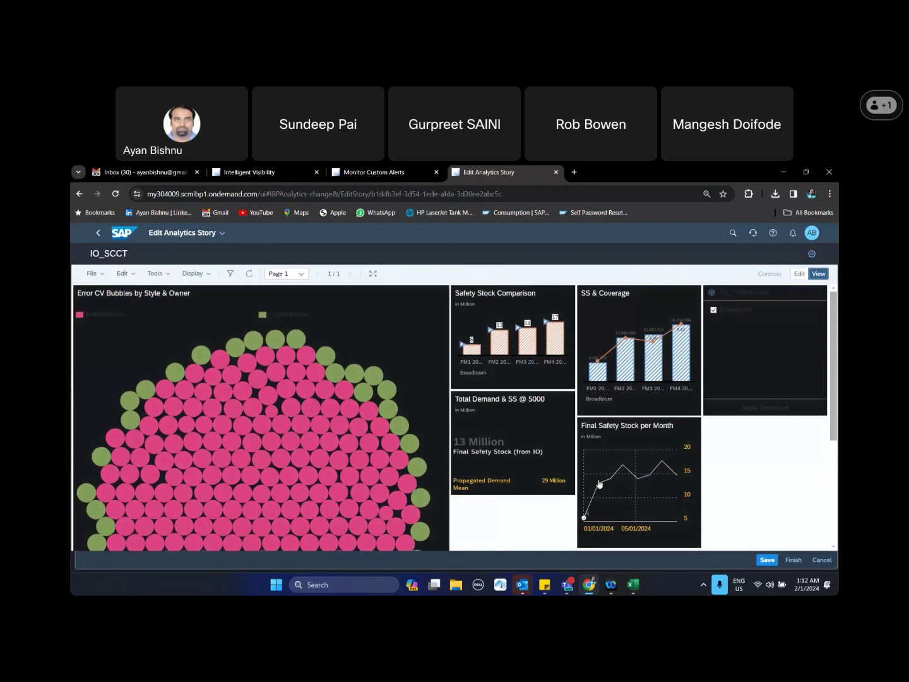
{"action": "mouse_move", "coordinate": [664, 490]}
{"action": "left_click", "coordinate": [246, 173]}
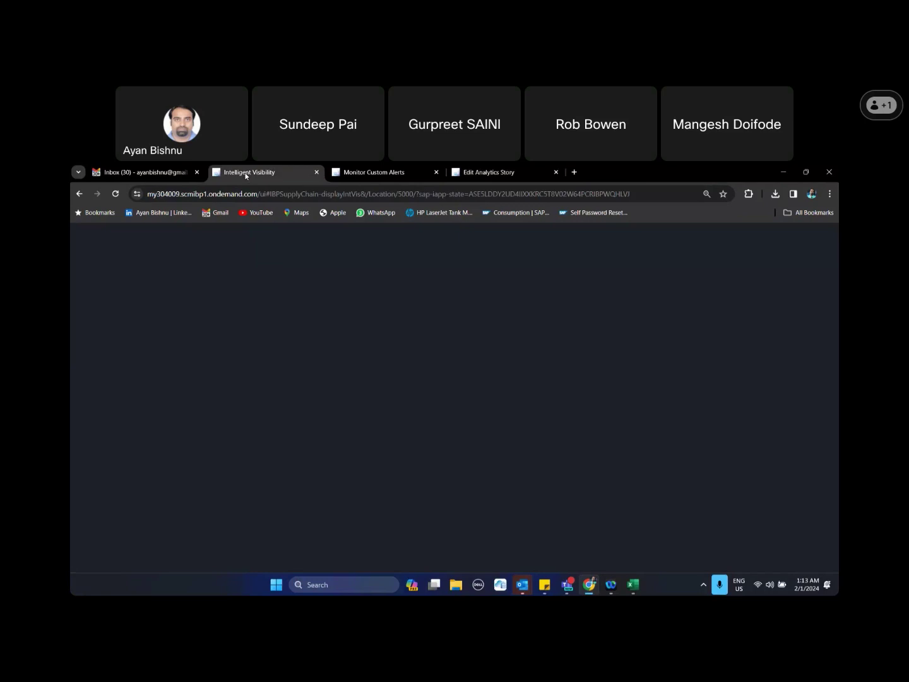
{"action": "left_click", "coordinate": [805, 172]}
{"action": "left_click", "coordinate": [470, 214]}
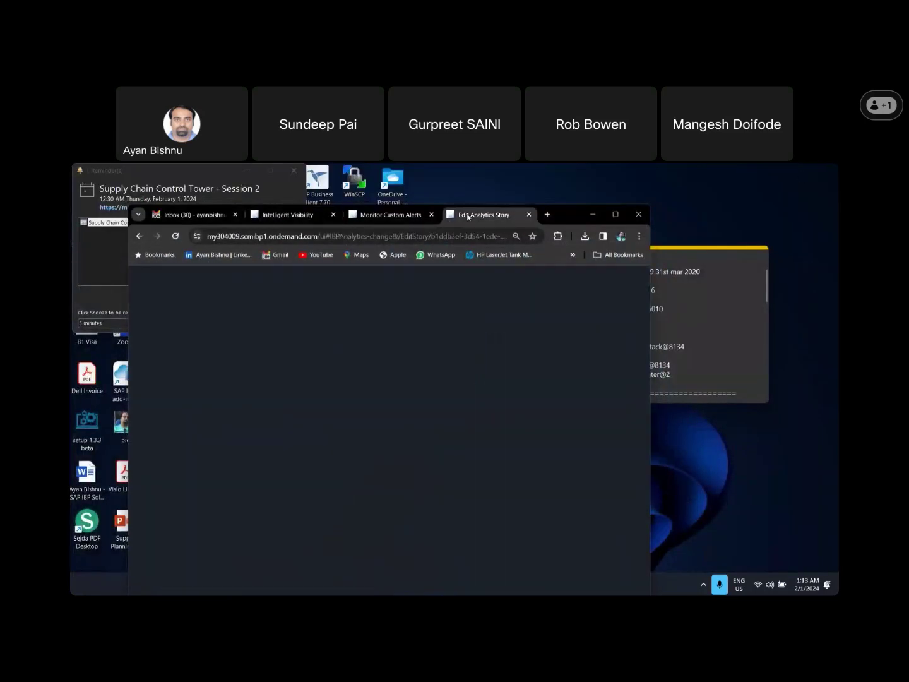
{"action": "left_click", "coordinate": [616, 214]}
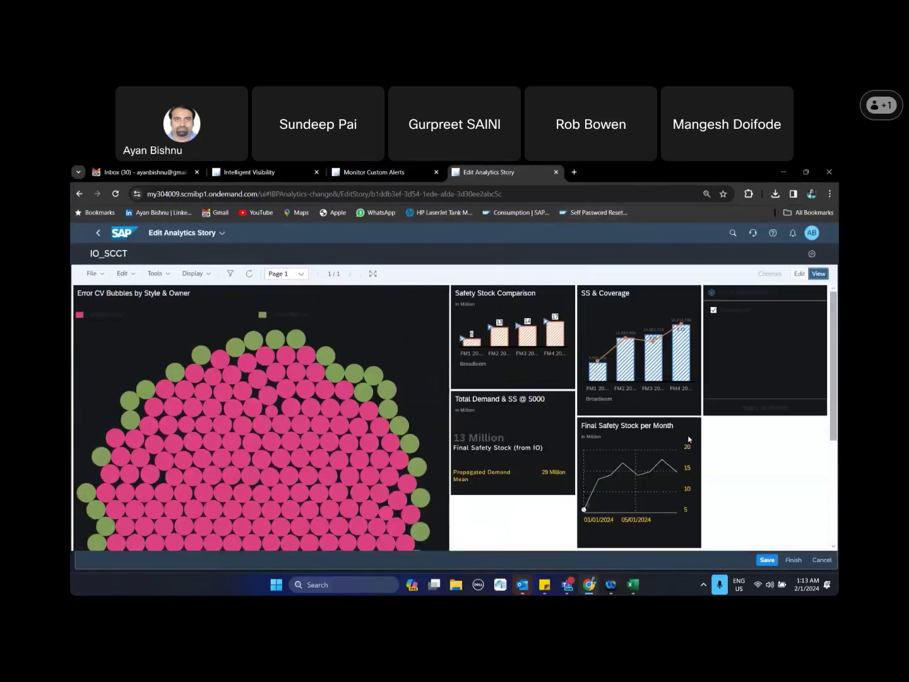